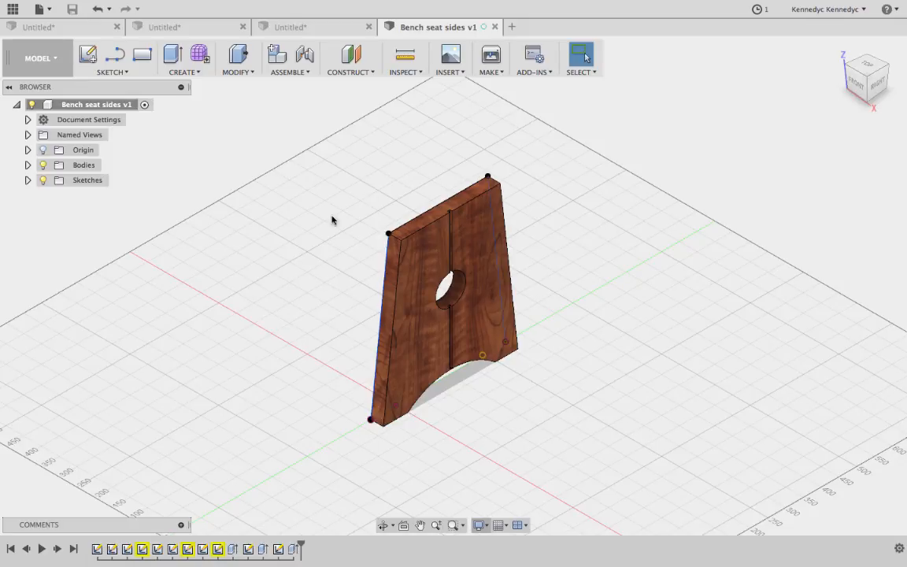
# Step: Create a new design and capture a screenshot of the dimensioned bench end view in the timber bench PDF
pyautogui.click(512, 28)
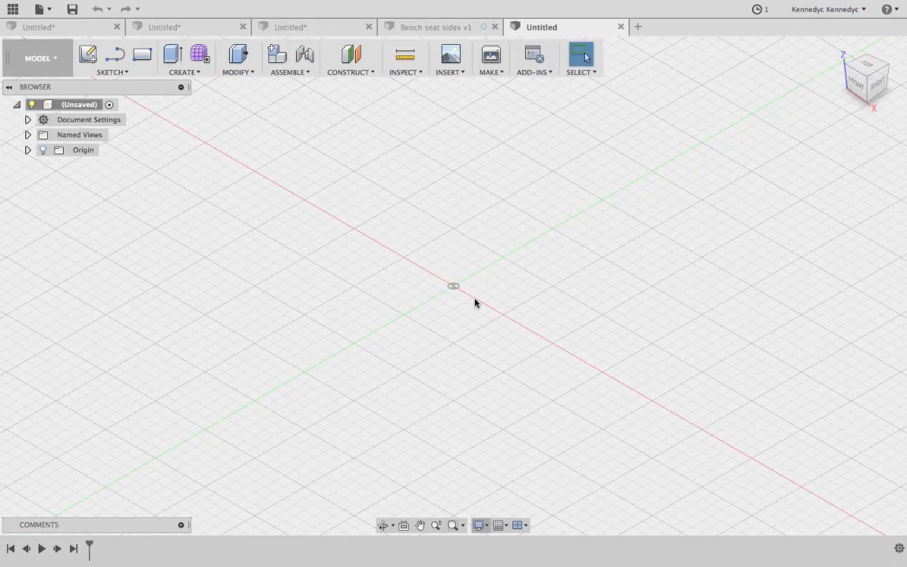
pyautogui.hotkey('ctrl', 'Left')
pyautogui.hotkey('ctrl', 'Right')
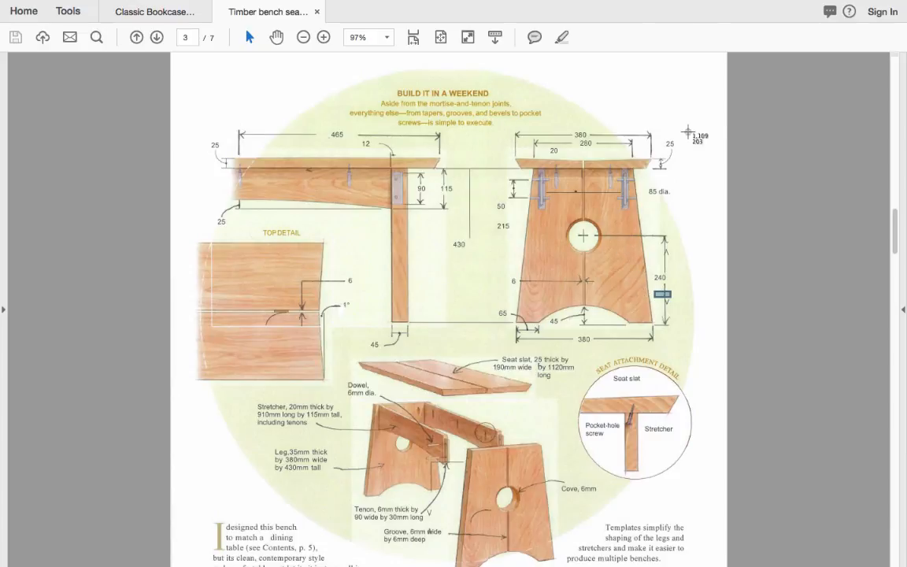
pyautogui.moveTo(715, 115); pyautogui.dragTo(458, 352)
pyautogui.hotkey('ctrl', 'Left')
pyautogui.hotkey('ctrl', 'Left')
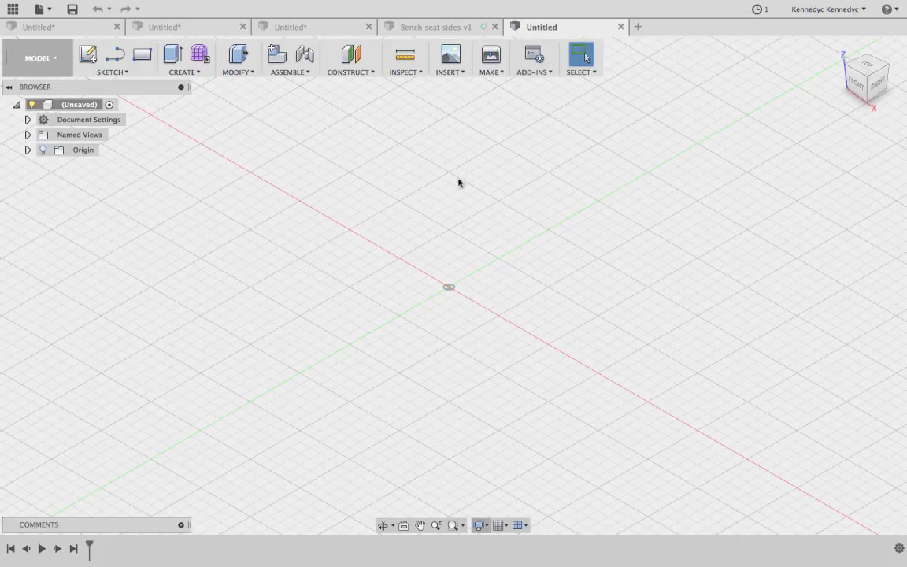
# Step: Attach the image Screen Shot 2018-06-20 at 4.03.40 PM as a canvas on the YZ plane with 50 opacity
pyautogui.click(449, 72)
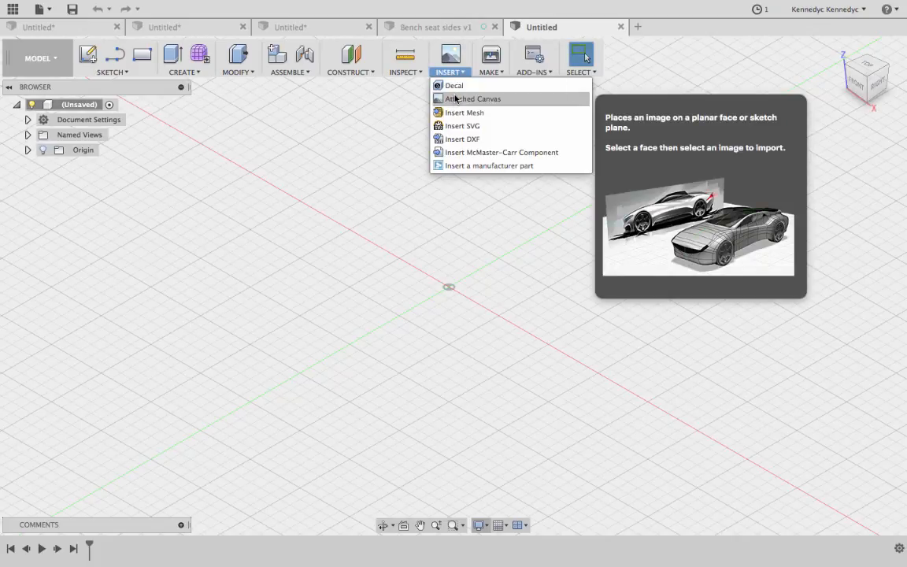
pyautogui.click(455, 98)
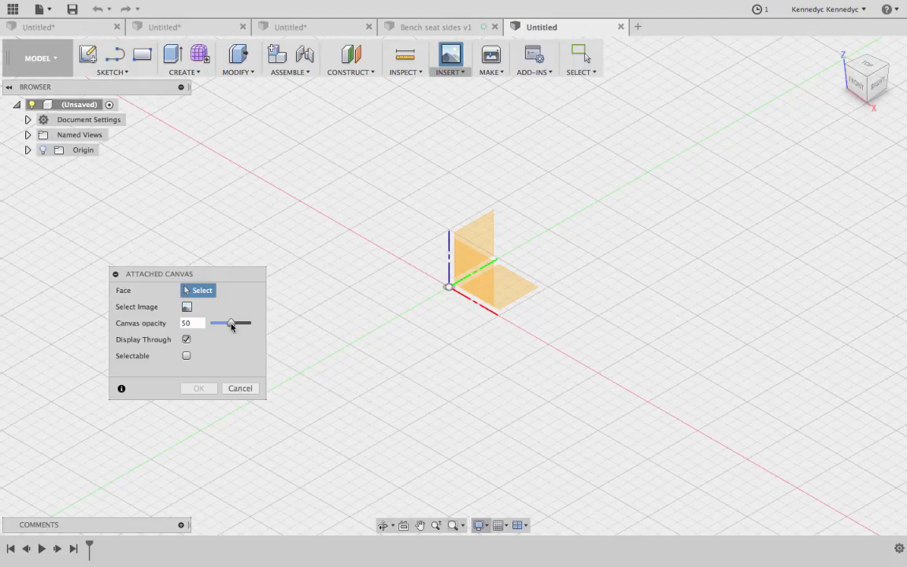
pyautogui.click(477, 236)
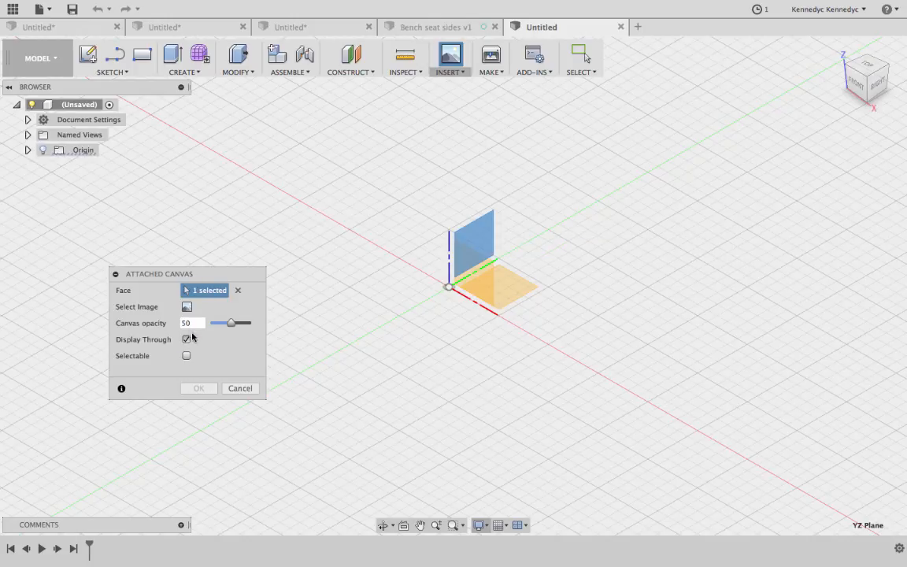
pyautogui.click(186, 307)
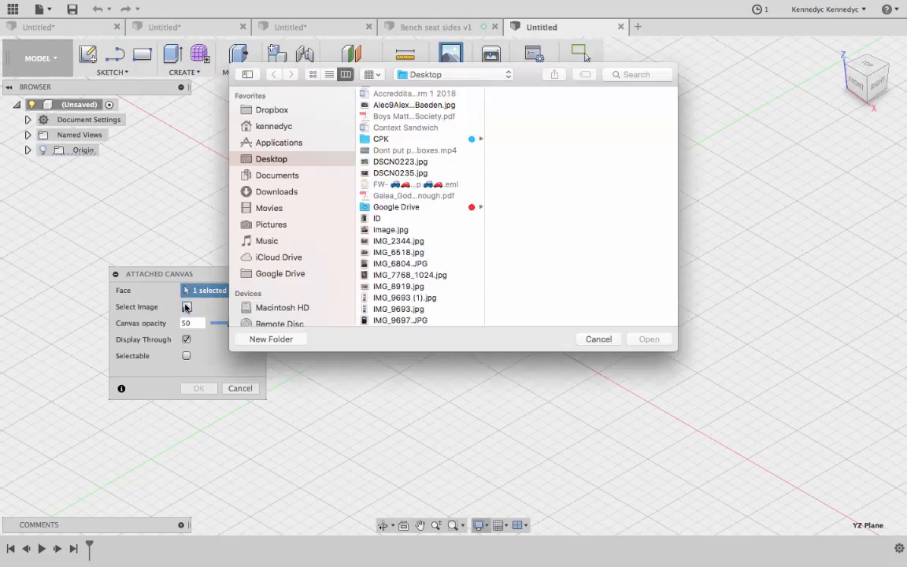
pyautogui.scroll(-5, 391, 236)
pyautogui.scroll(-4, 391, 231)
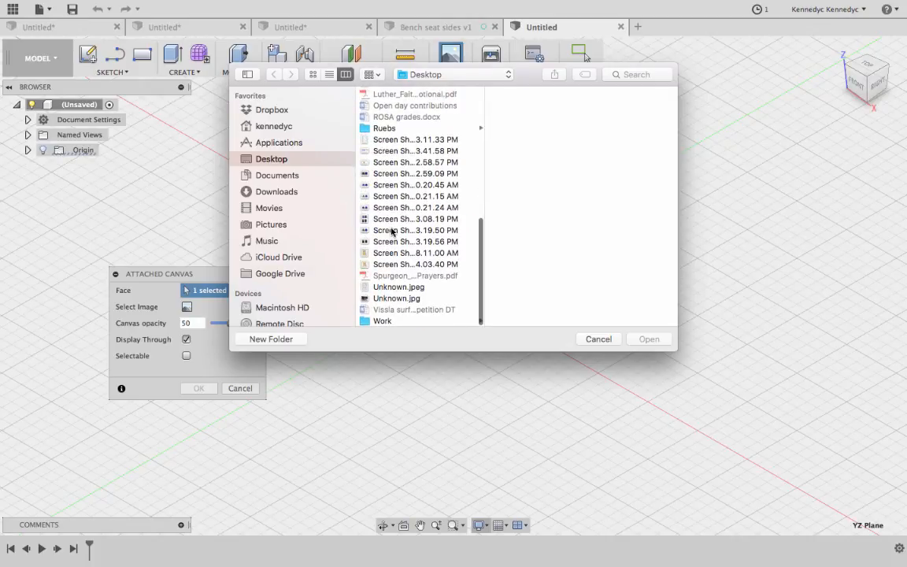
pyautogui.click(378, 264)
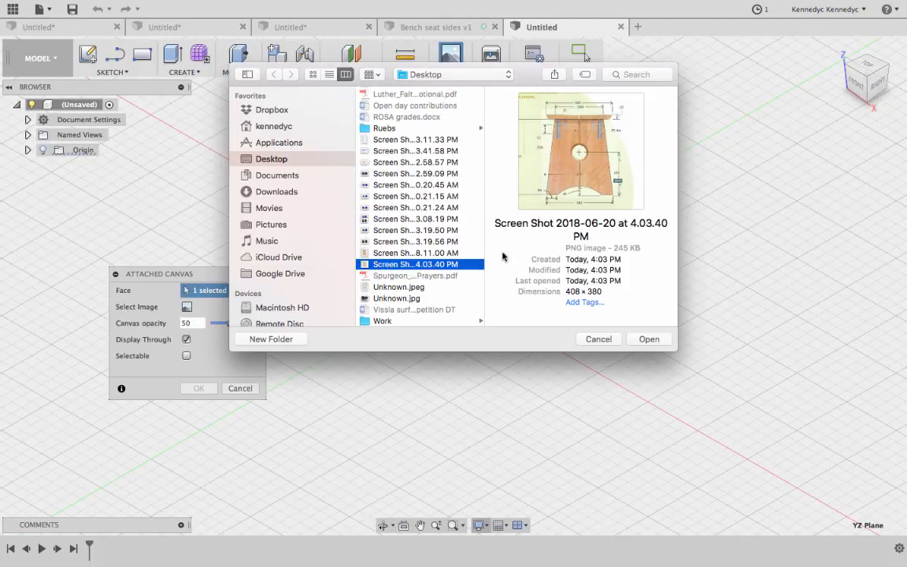
pyautogui.click(649, 339)
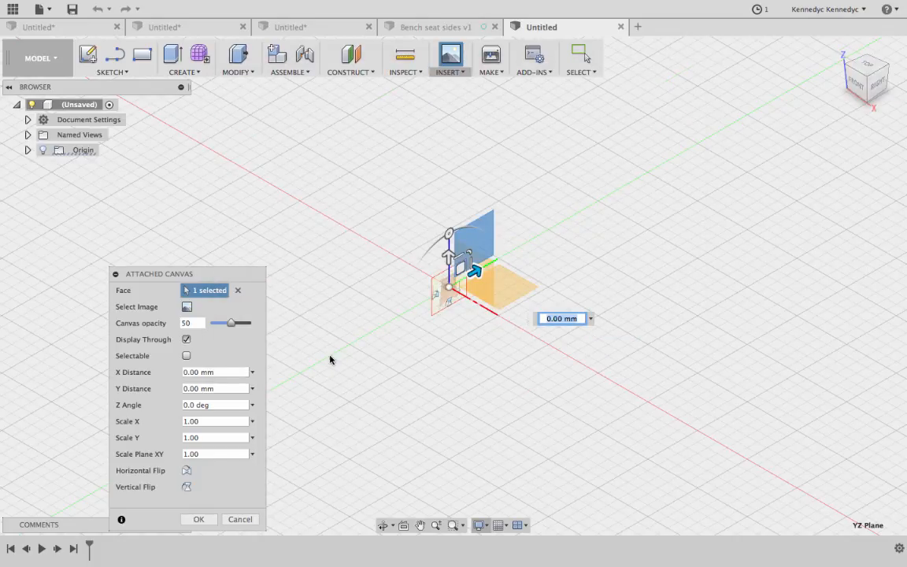
pyautogui.click(196, 518)
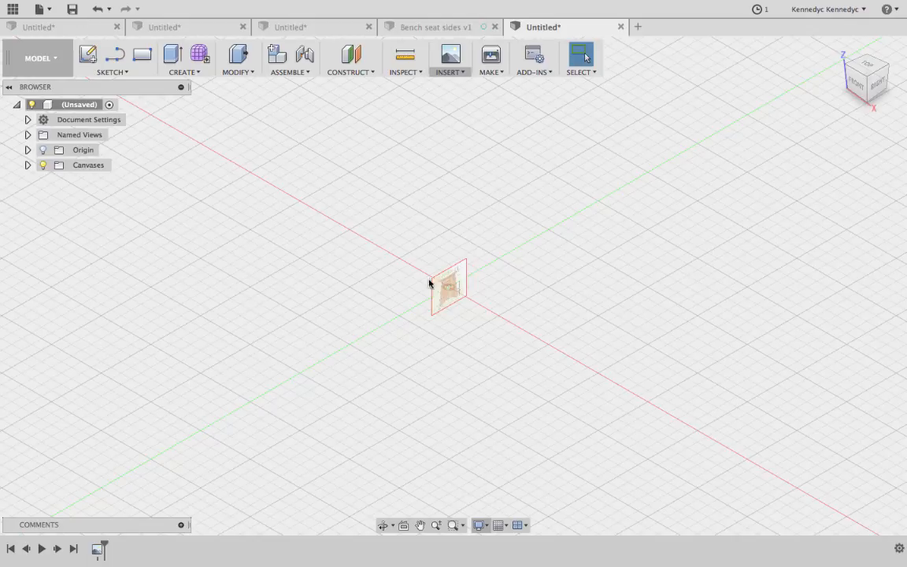
# Step: Look at the attached bench canvas straight on from the right view and examine its dimensions
pyautogui.scroll(5, 440, 285)
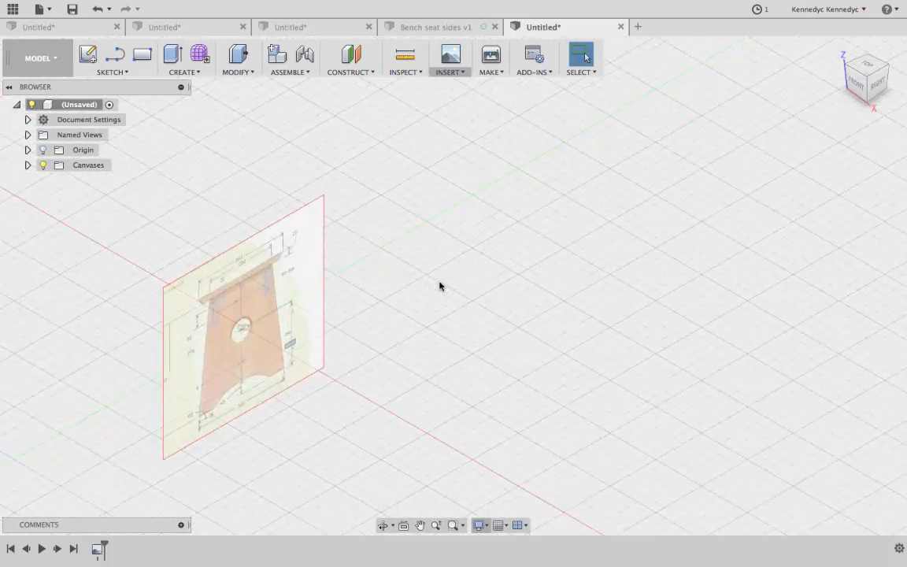
pyautogui.click(877, 82)
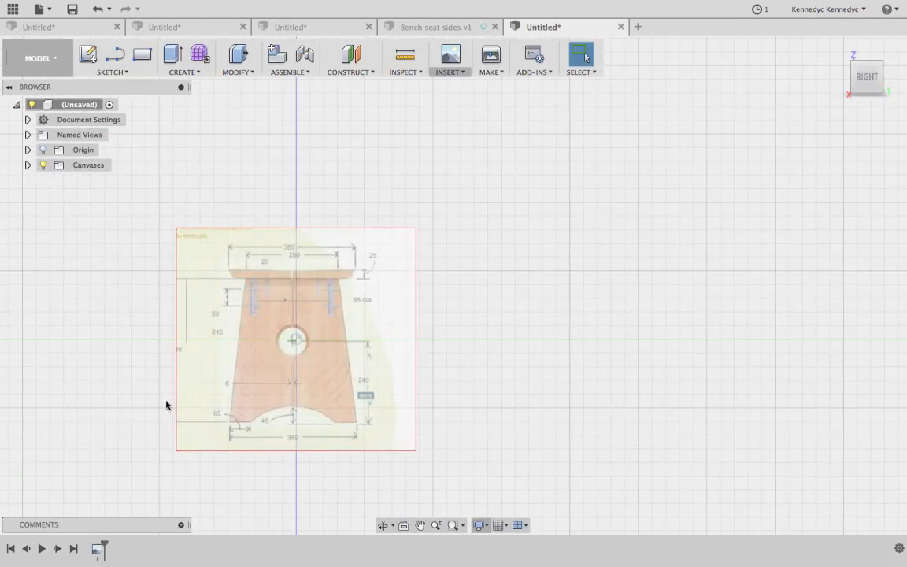
pyautogui.scroll(5, 199, 343)
pyautogui.hscroll(-7, 199, 344)
pyautogui.scroll(-3, 200, 343)
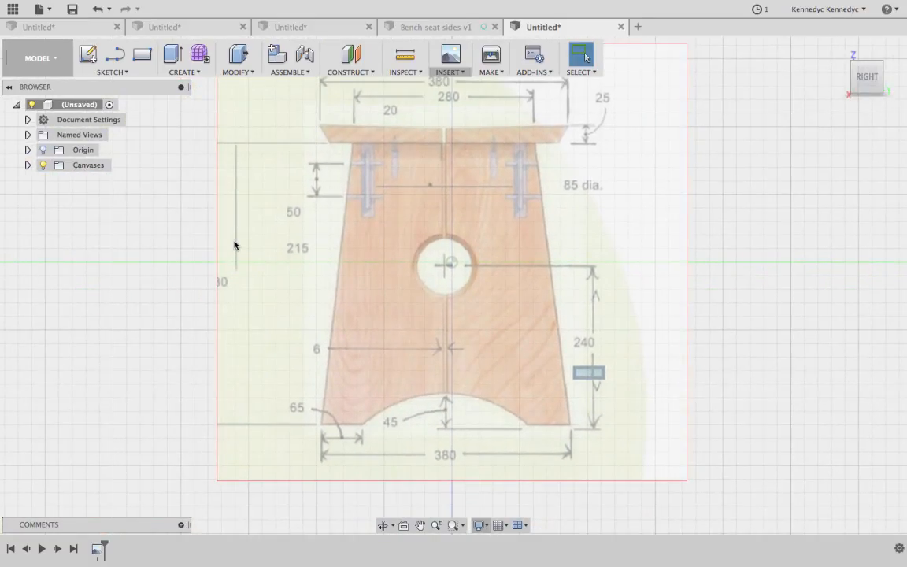
pyautogui.scroll(3, 177, 213)
pyautogui.hscroll(-2, 177, 213)
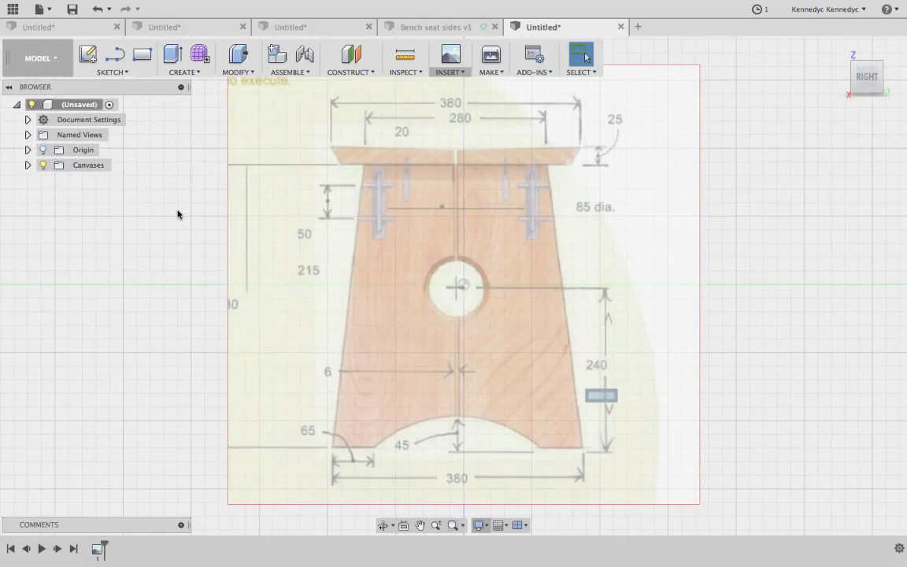
pyautogui.scroll(1, 257, 158)
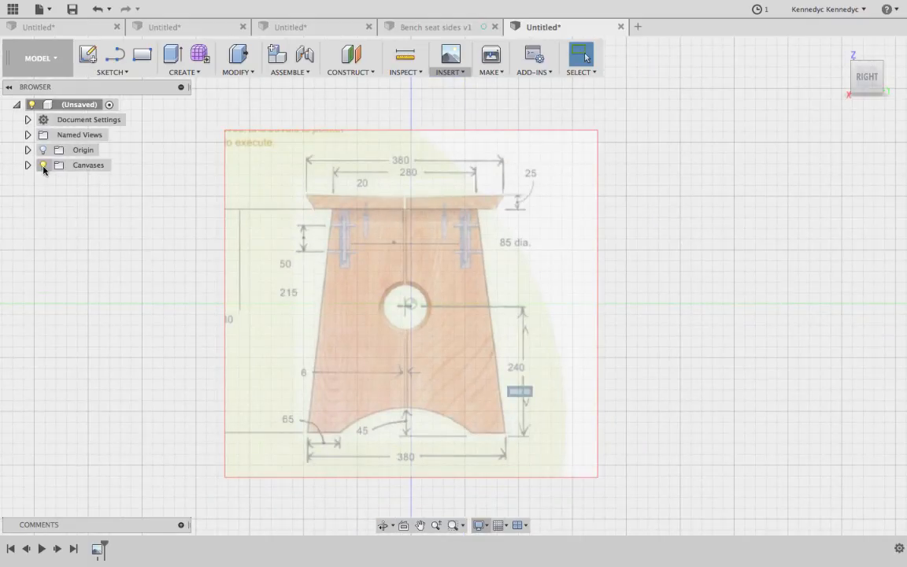
# Step: Hide the attached canvas and show it again
pyautogui.click(28, 166)
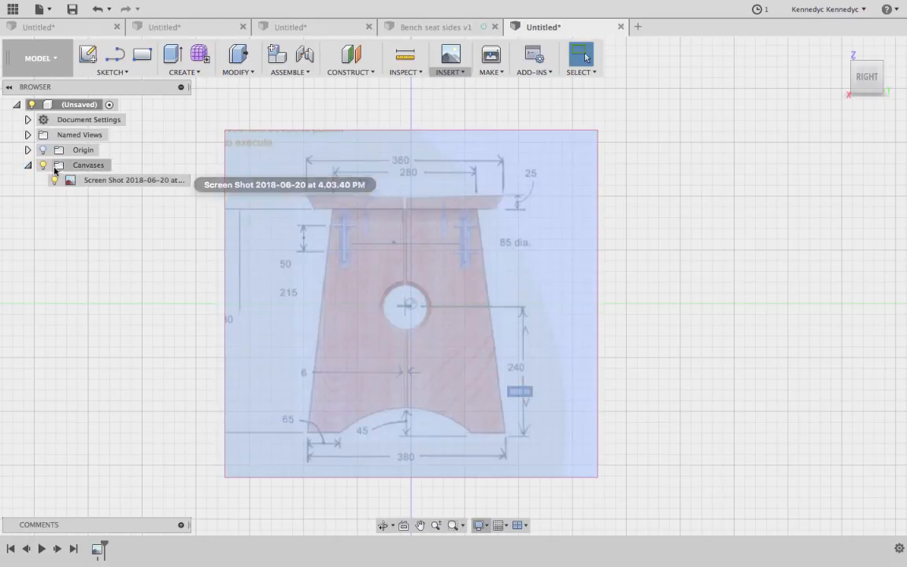
pyautogui.click(27, 166)
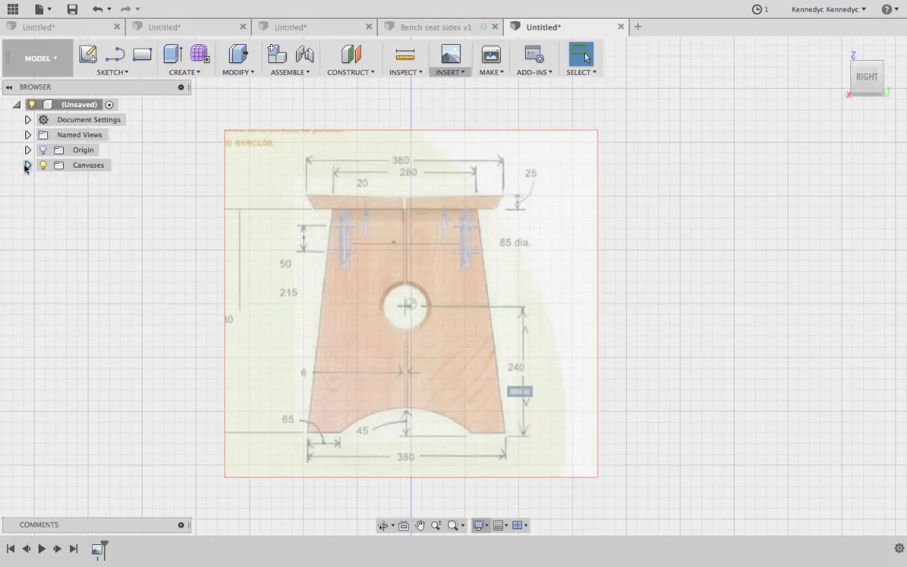
pyautogui.click(43, 165)
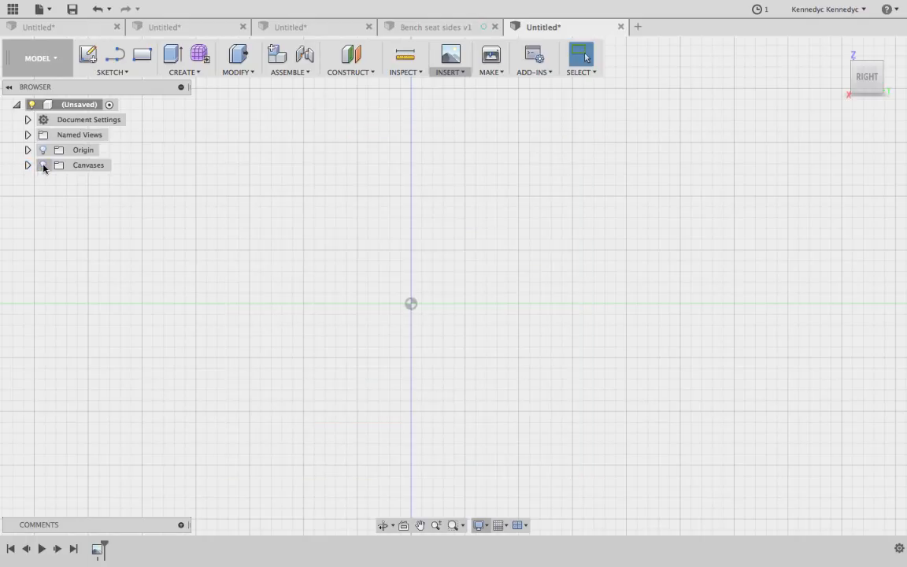
pyautogui.click(43, 165)
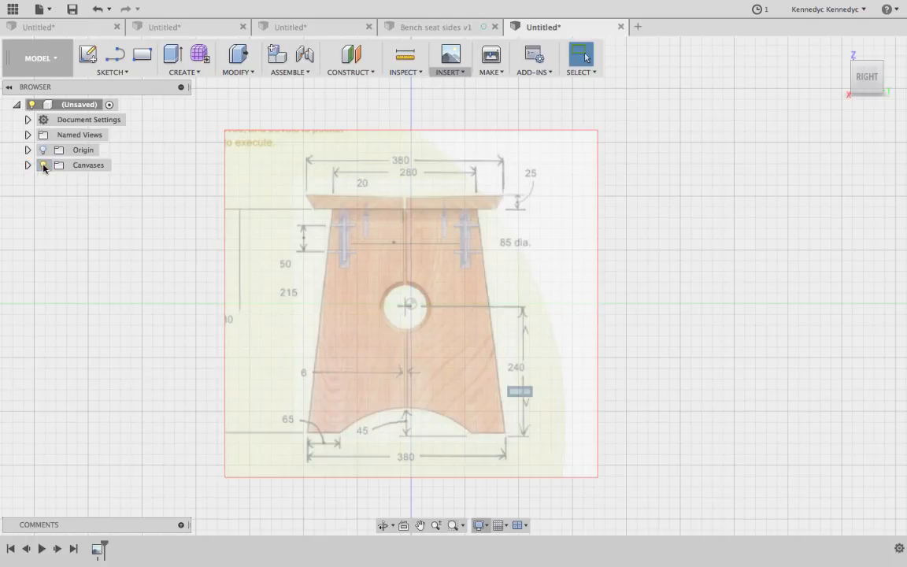
# Step: Calibrate the canvas by setting the distance between the two upper corners of the seat to 380 mm
pyautogui.click(28, 165)
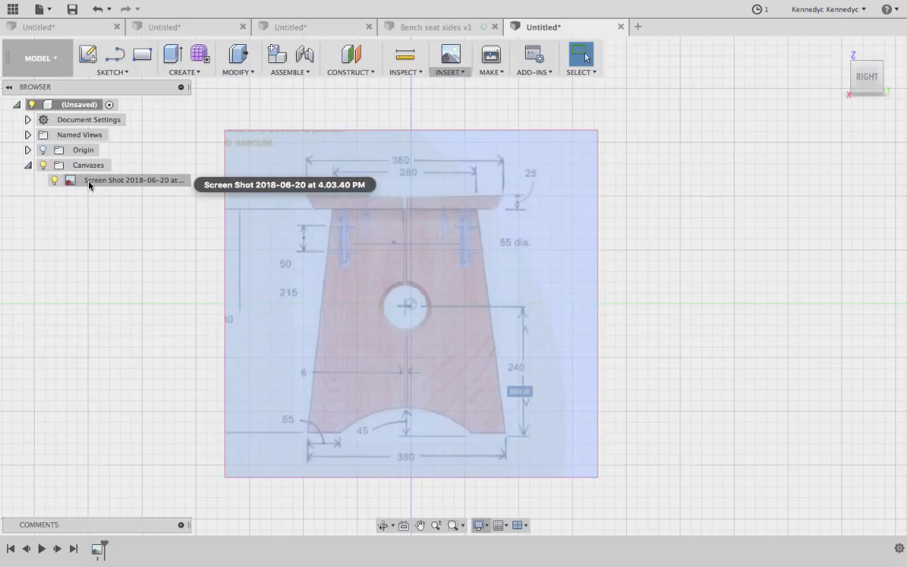
pyautogui.rightClick(89, 184)
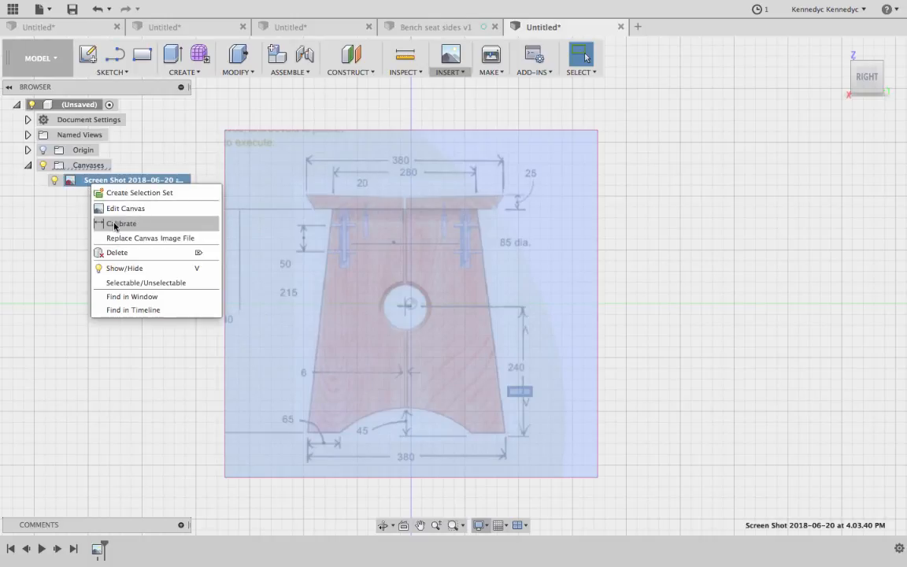
pyautogui.click(115, 226)
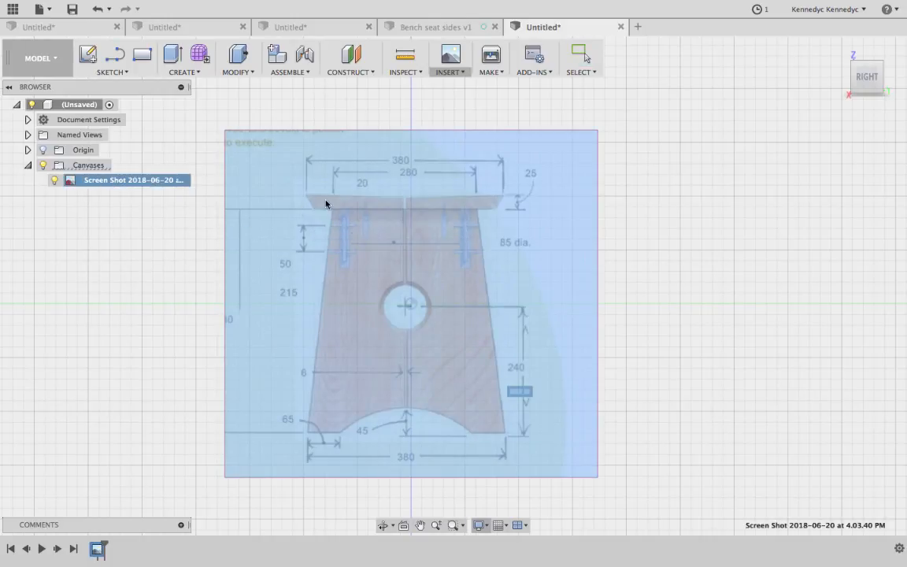
pyautogui.scroll(3, 340, 219)
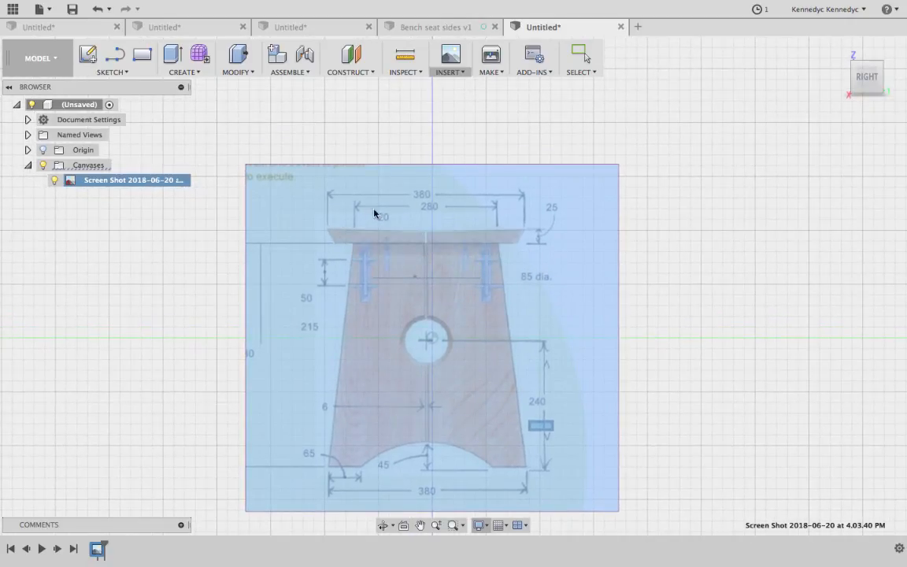
pyautogui.click(328, 230)
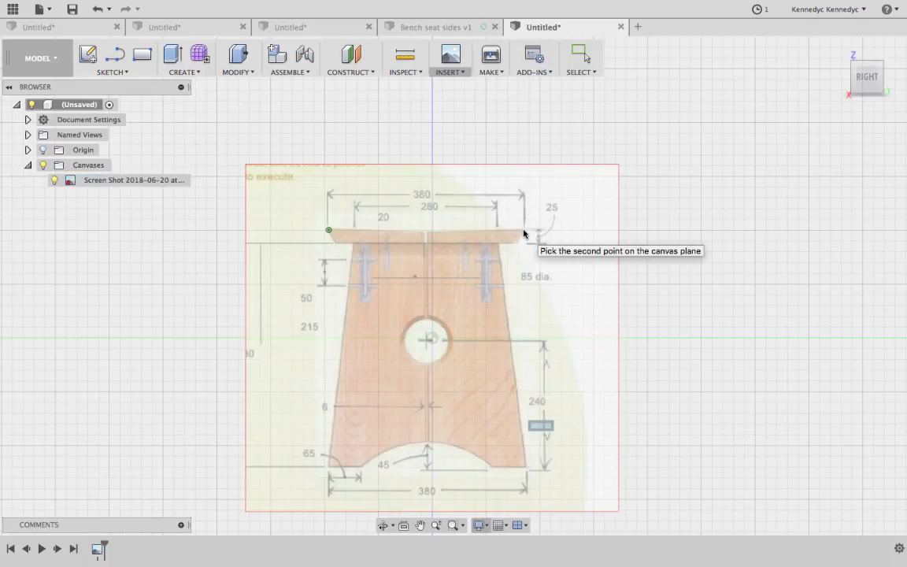
pyautogui.click(524, 230)
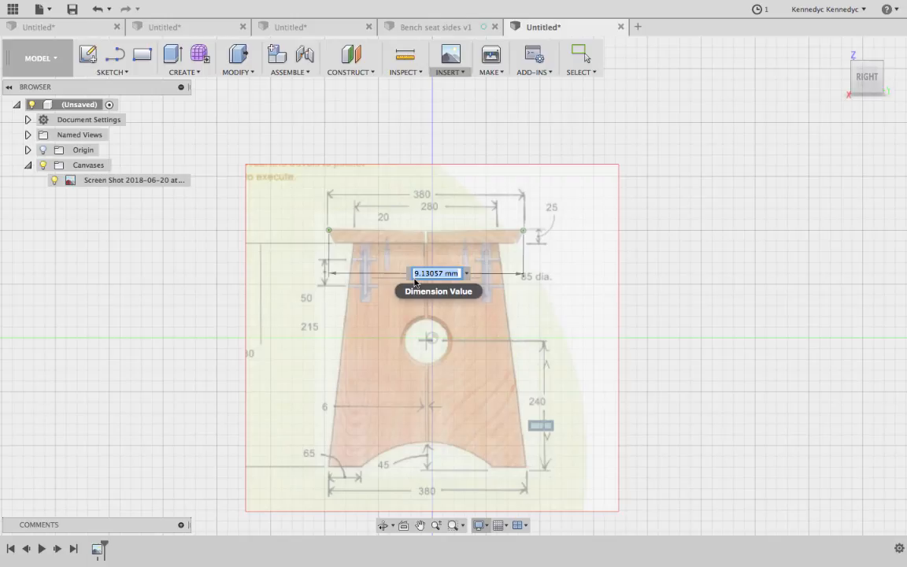
pyautogui.write('380')
pyautogui.press('Return')
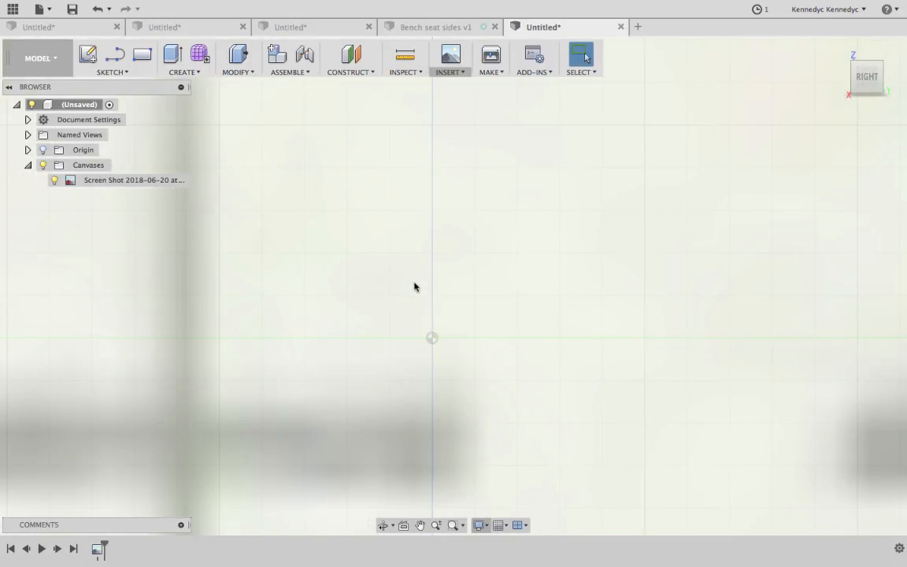
# Step: Start a line sketch on the YZ plane and trace the right foot's bottom edge, about 68 mm, and the slanted right side, about 442 mm
pyautogui.scroll(-3, 415, 285)
pyautogui.scroll(-8, 416, 282)
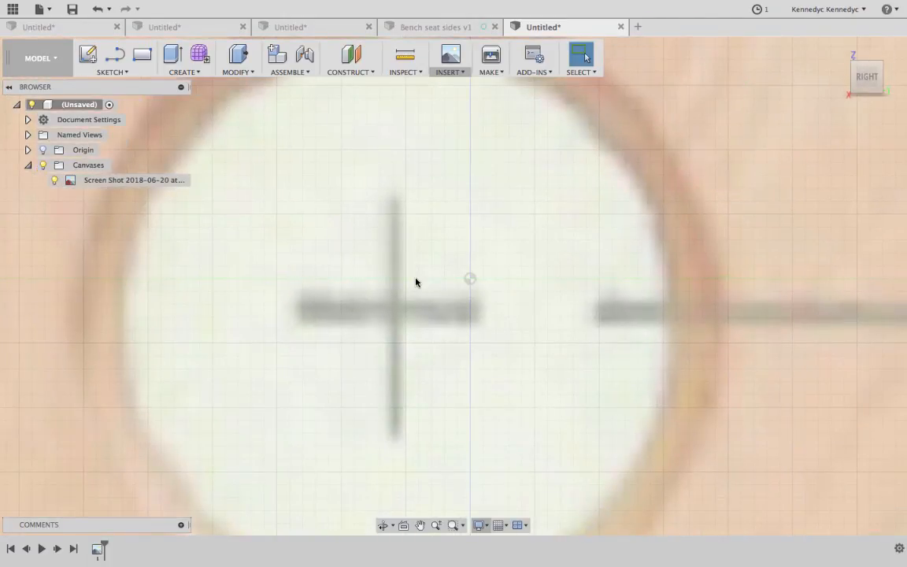
pyautogui.scroll(-6, 415, 282)
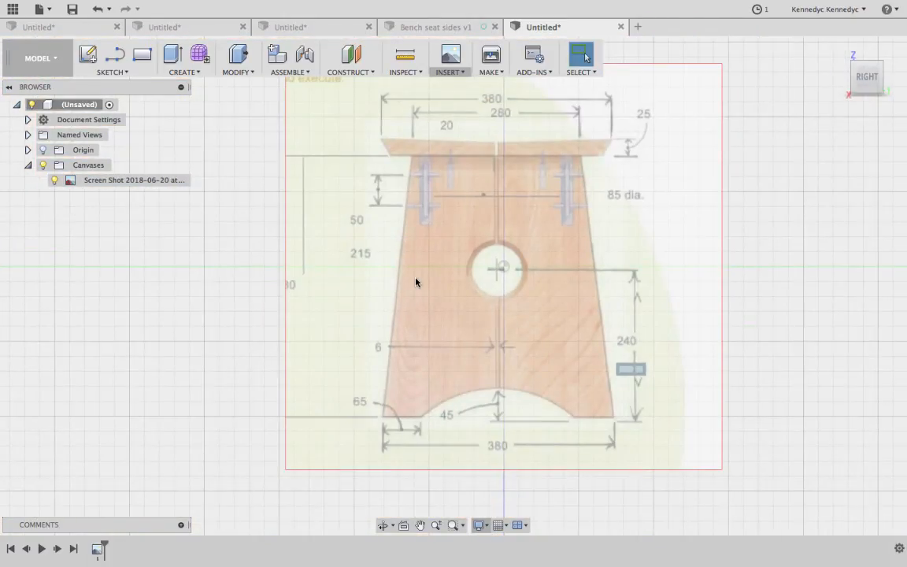
pyautogui.scroll(-4, 415, 282)
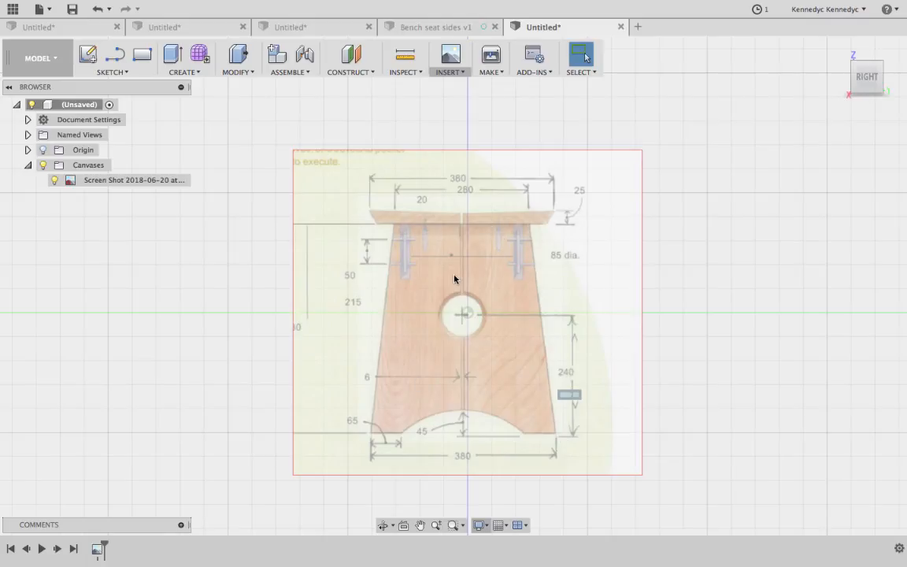
pyautogui.click(111, 71)
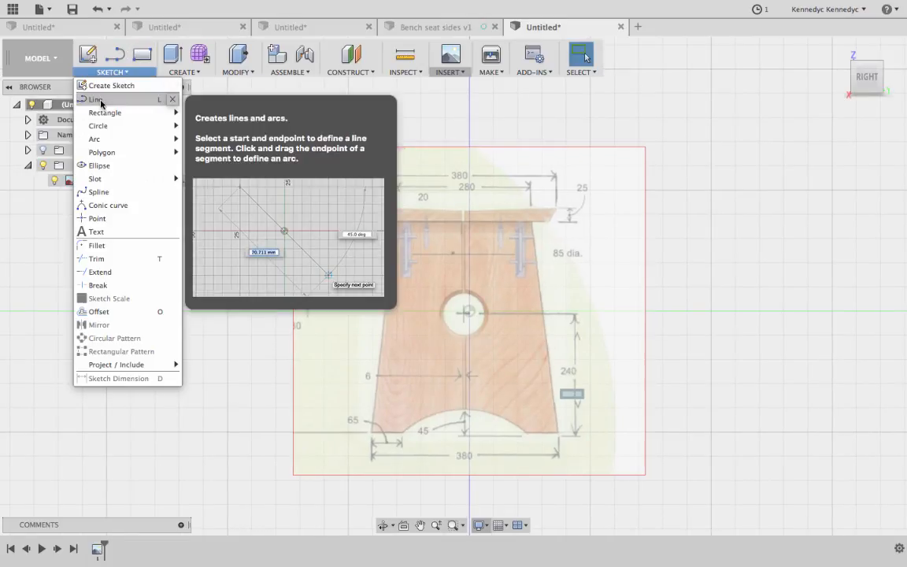
pyautogui.click(100, 101)
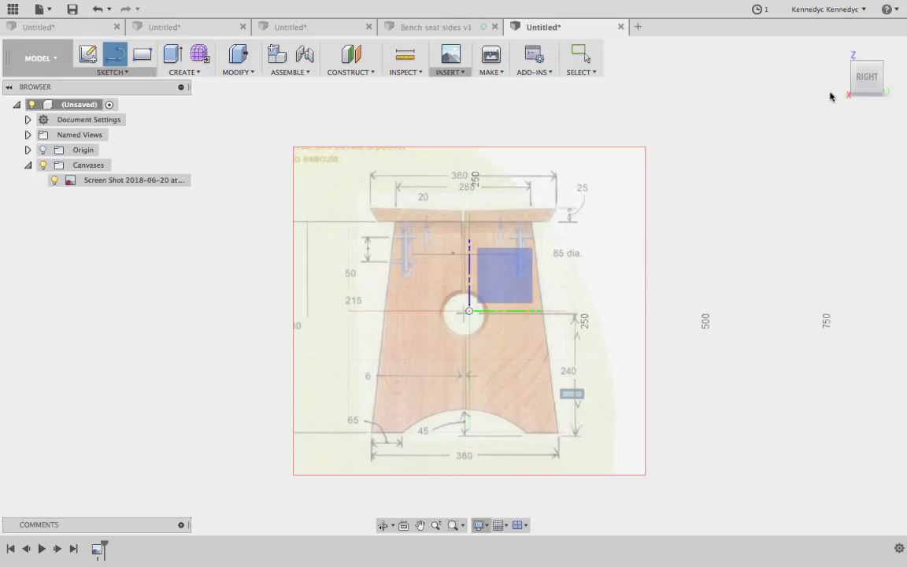
pyautogui.click(510, 284)
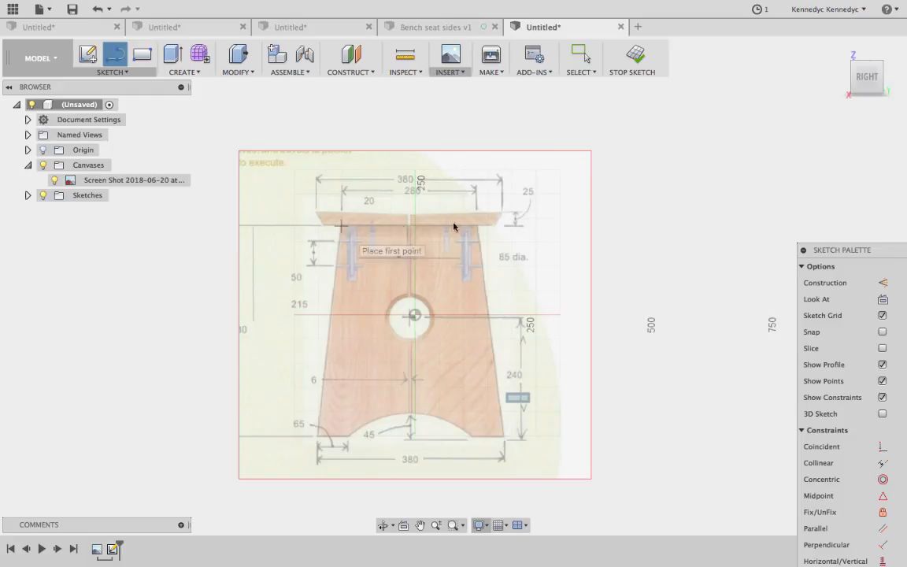
pyautogui.click(470, 437)
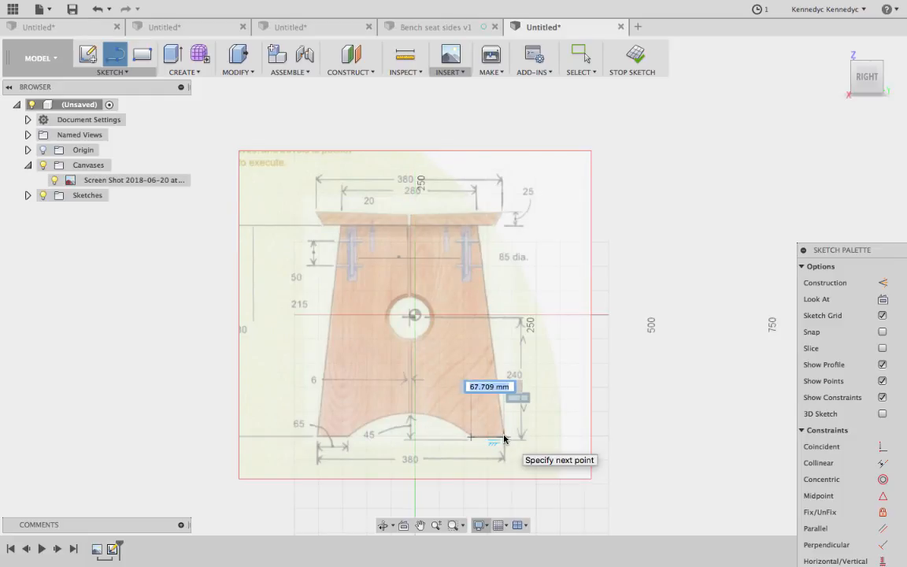
pyautogui.click(504, 437)
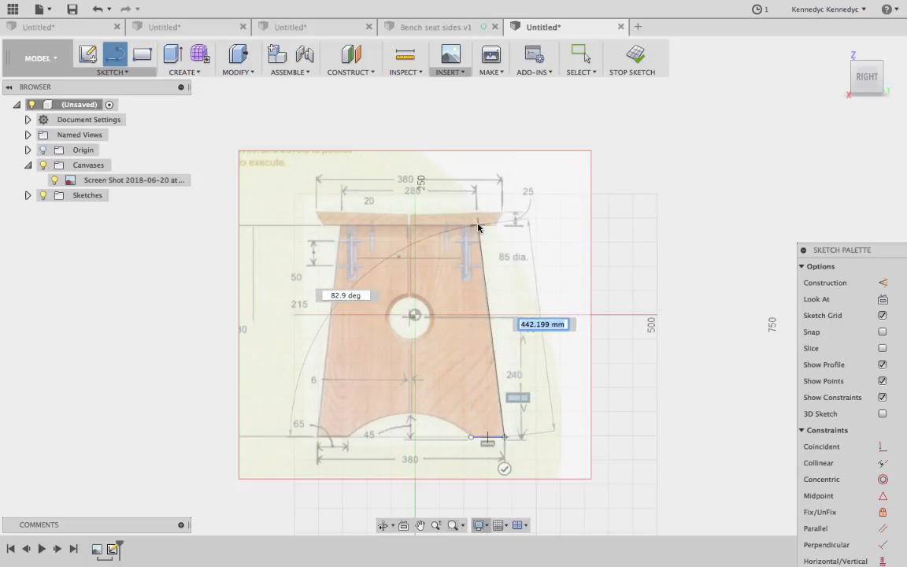
pyautogui.click(478, 227)
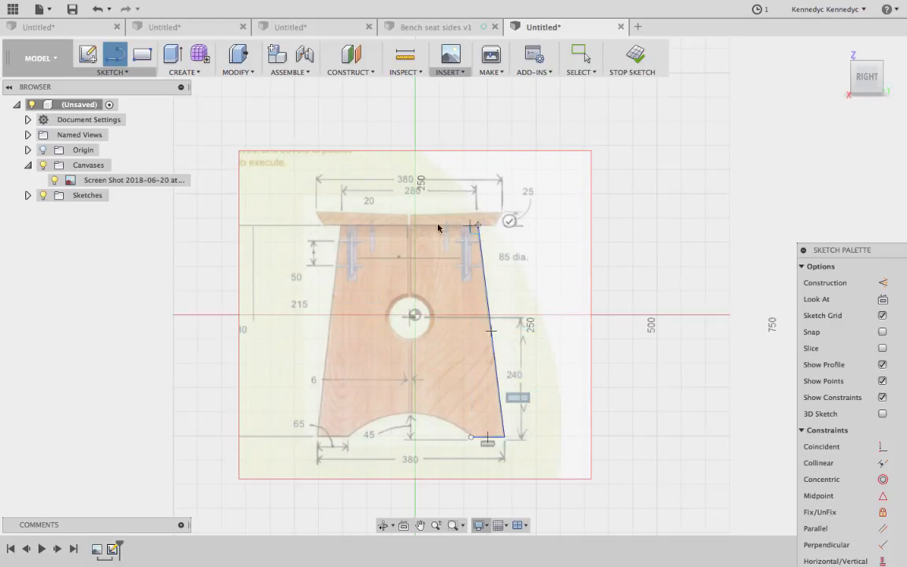
# Step: Continue the line outline along the leg's top edge, slanted left side and left foot's bottom edge, about 62 mm long
pyautogui.click(340, 227)
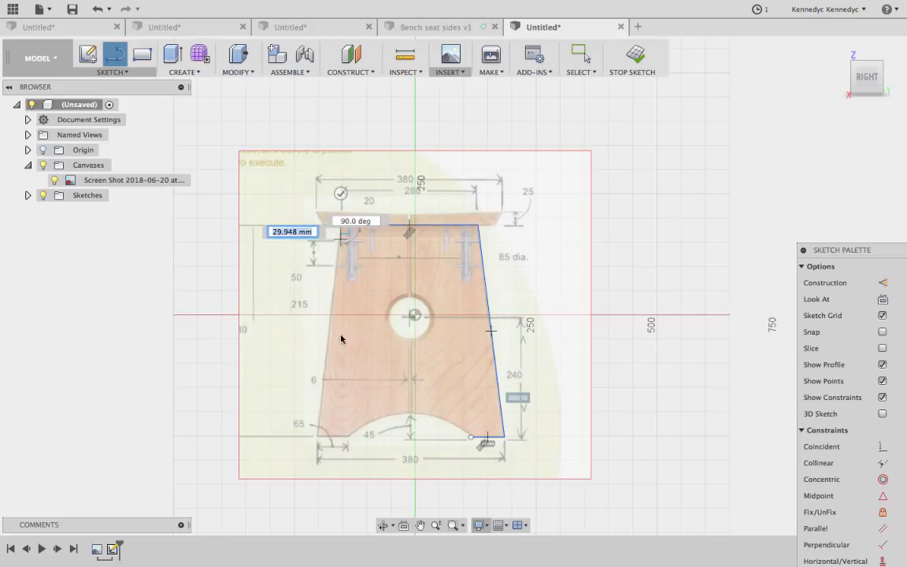
pyautogui.click(318, 437)
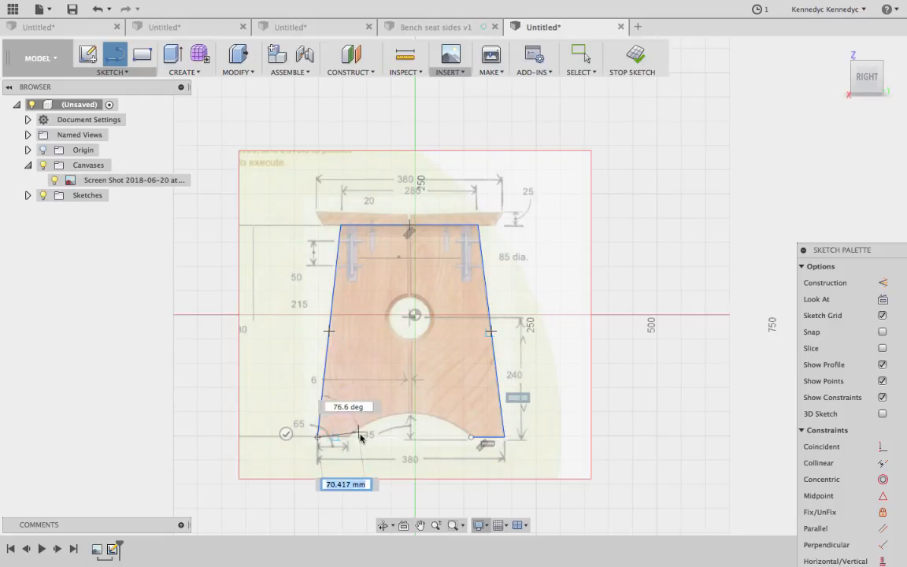
pyautogui.scroll(5, 358, 436)
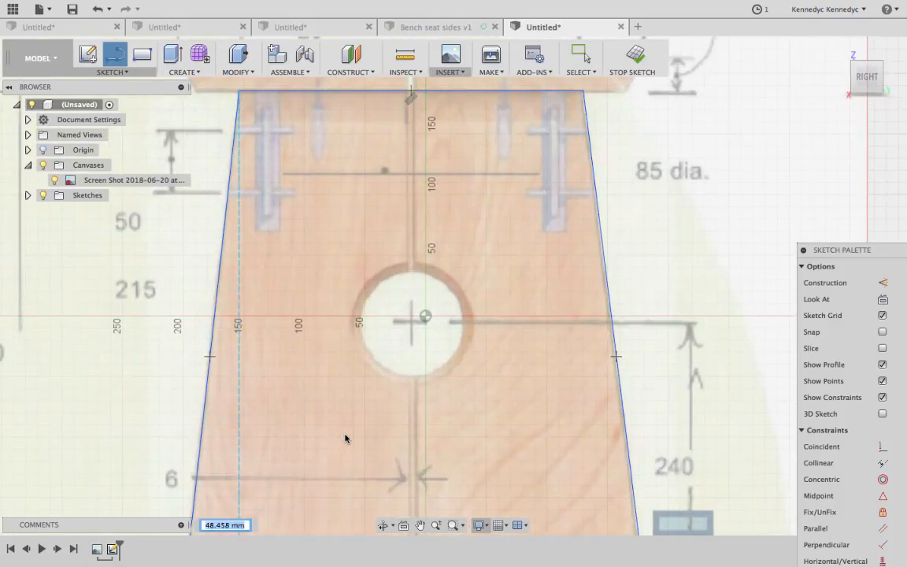
pyautogui.scroll(-5, 344, 438)
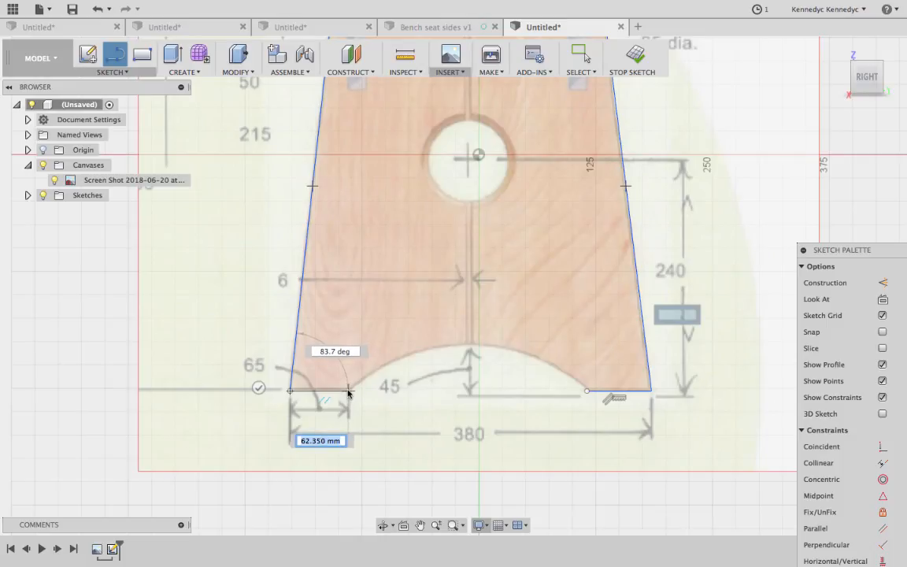
pyautogui.click(349, 391)
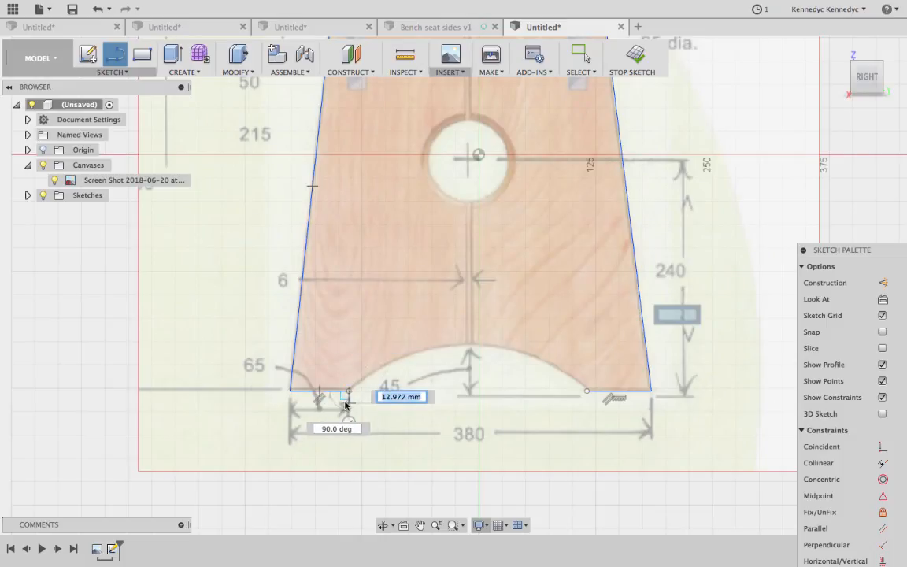
pyautogui.click(349, 423)
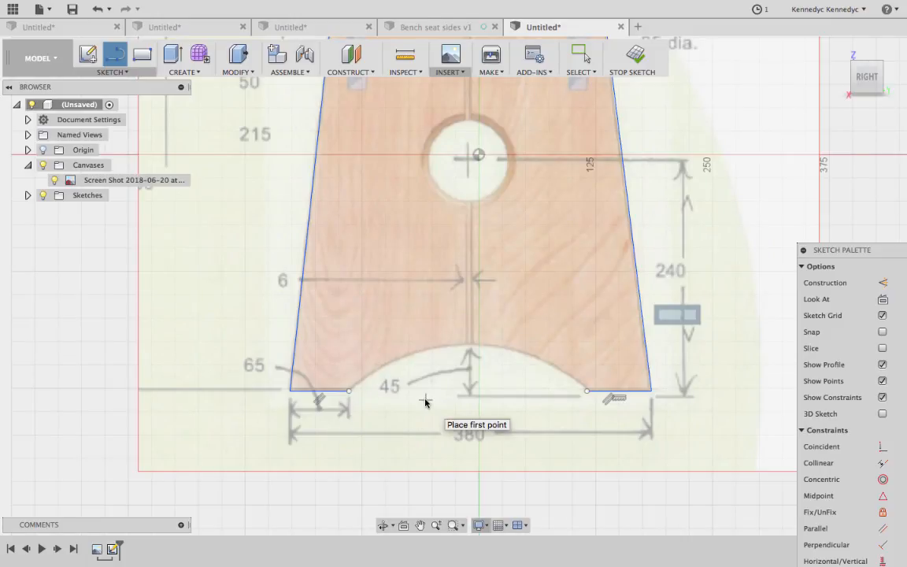
# Step: Close the outline with a 3-point arc between the inner ends of the feet, peaking on the traced arch, and finish the sketch
pyautogui.click(111, 74)
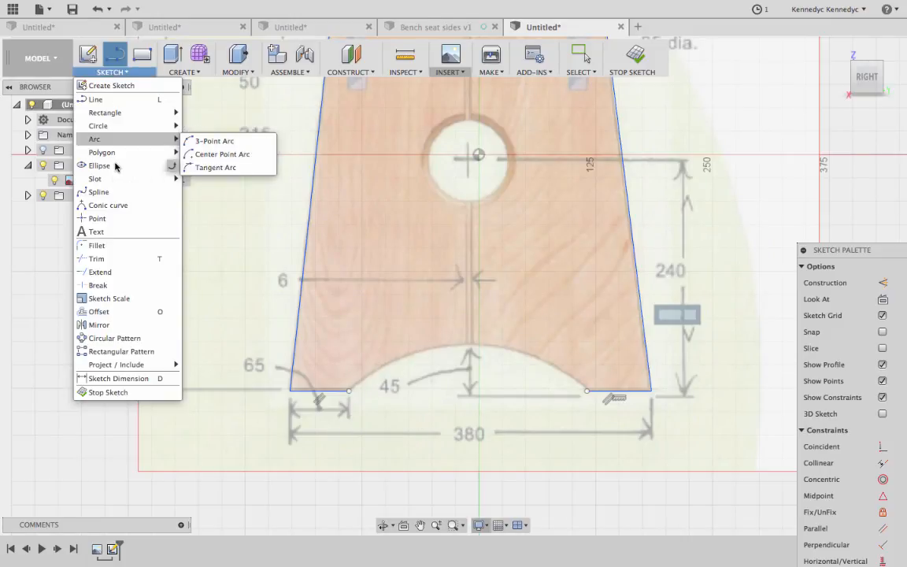
pyautogui.moveTo(115, 138)
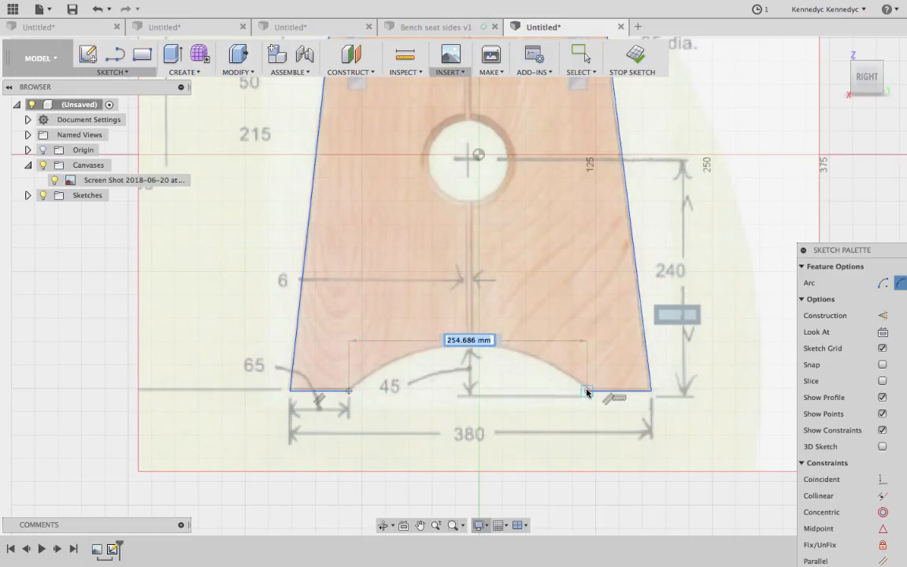
pyautogui.click(586, 392)
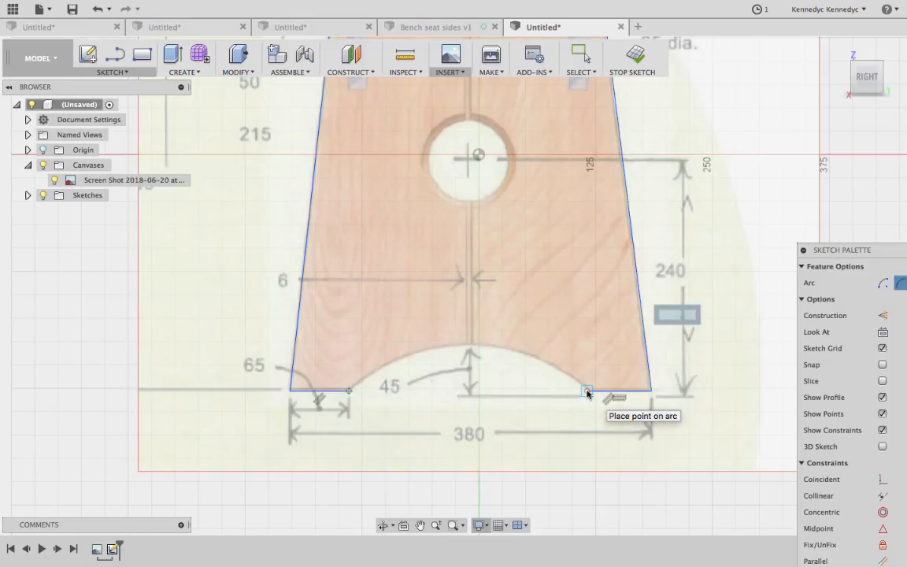
pyautogui.click(473, 347)
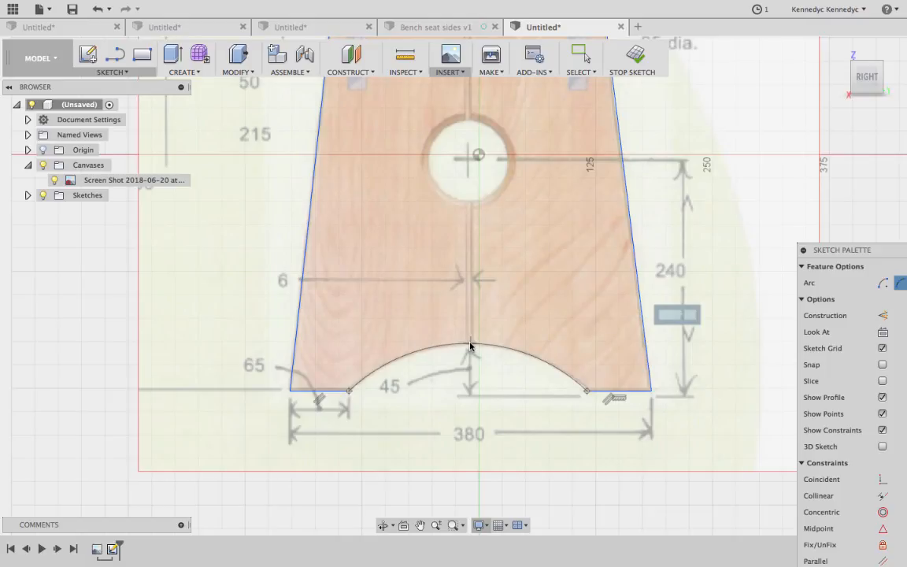
pyautogui.click(471, 345)
pyautogui.click(634, 57)
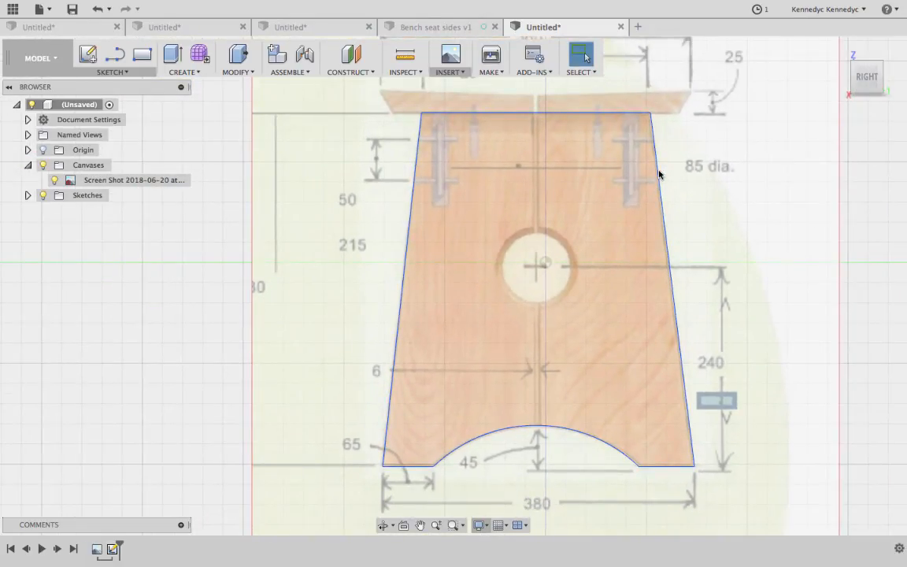
# Step: Hide the canvases and show the leg profile in the home view
pyautogui.click(43, 165)
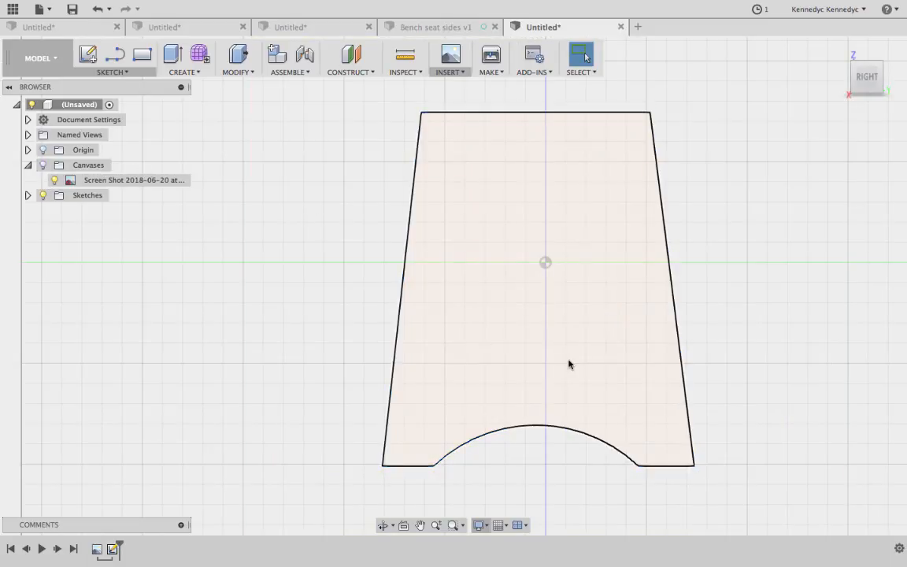
pyautogui.click(469, 175)
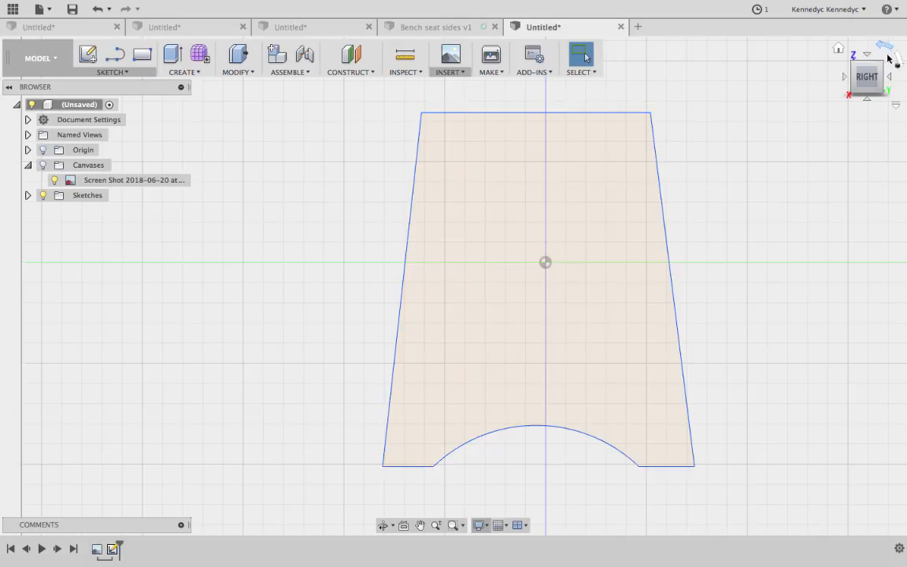
pyautogui.click(838, 49)
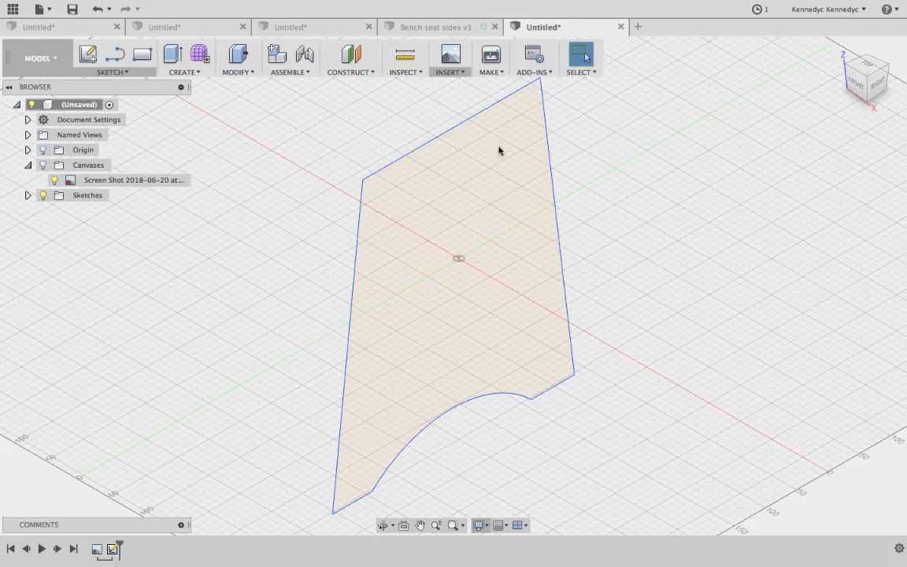
# Step: Look up the leg thickness in the timber bench seat PDF and extrude the leg profile 35 mm as a new body
pyautogui.press('e')
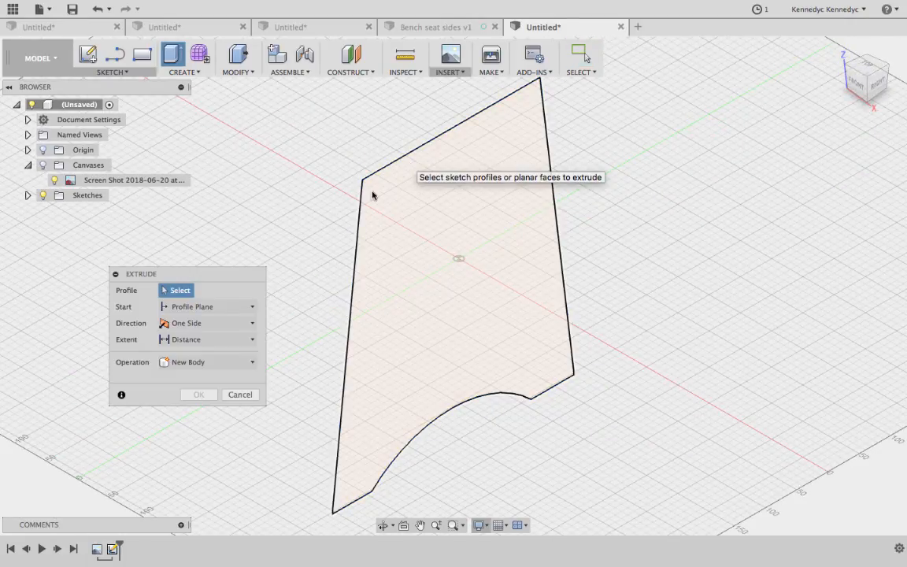
pyautogui.click(362, 249)
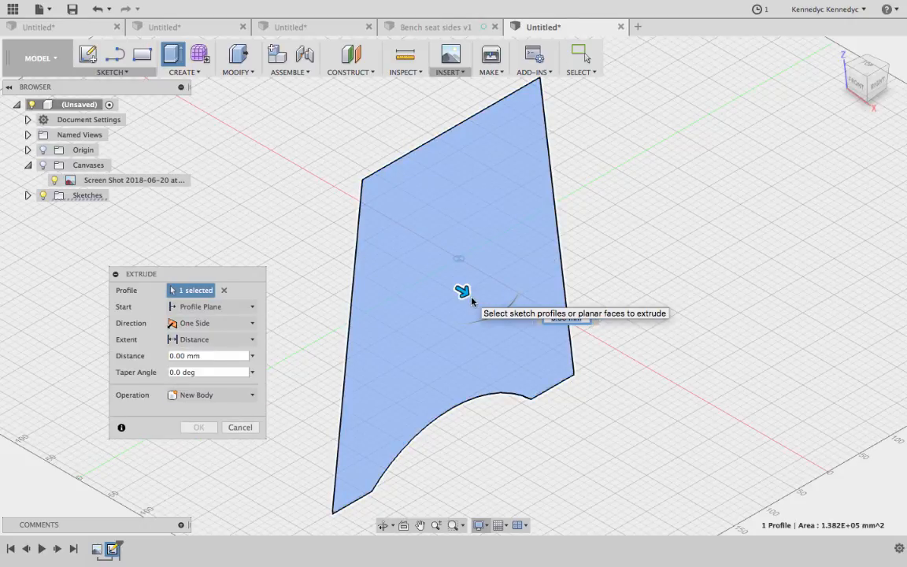
pyautogui.hotkey('ctrl', 'Right')
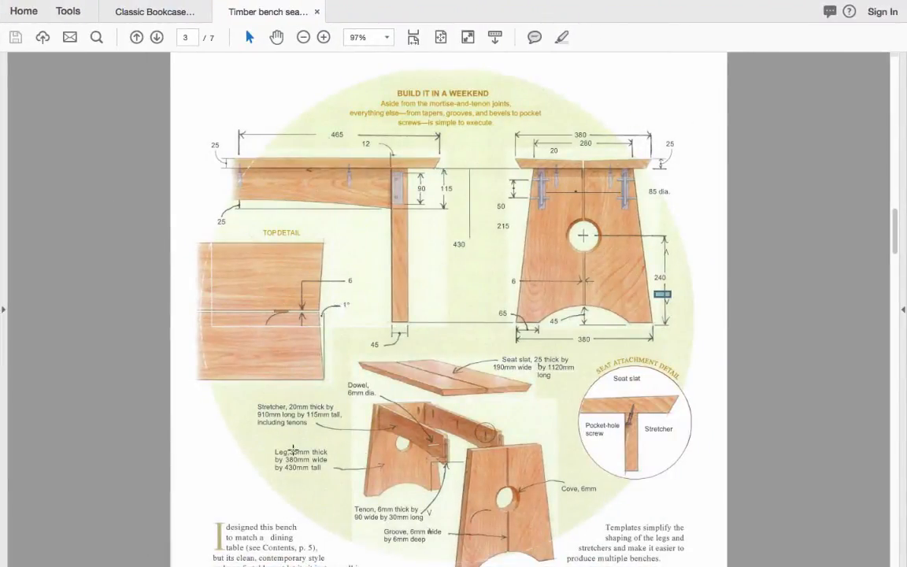
pyautogui.hotkey('ctrl', 'Right')
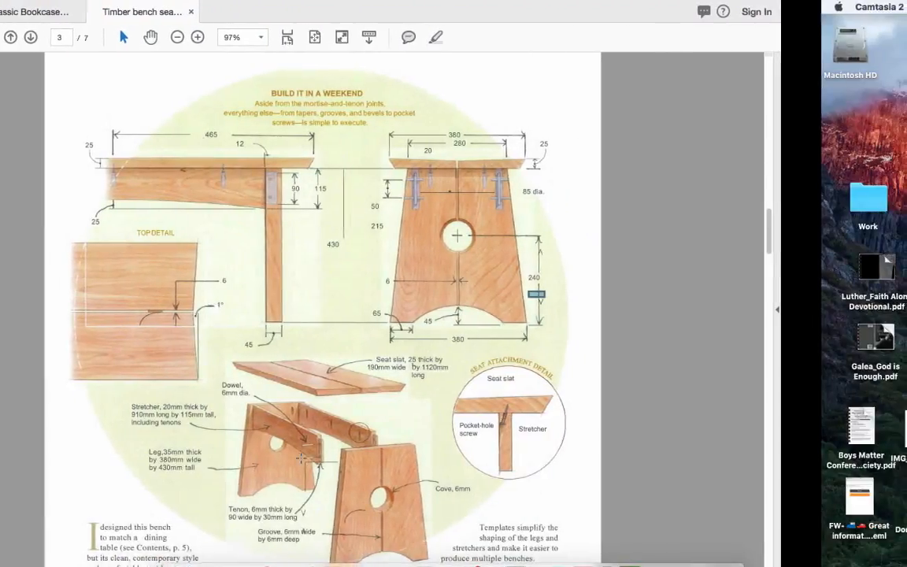
pyautogui.hotkey('ctrl', 'Left')
pyautogui.hotkey('ctrl', 'Left')
pyautogui.hotkey('ctrl', 'Left')
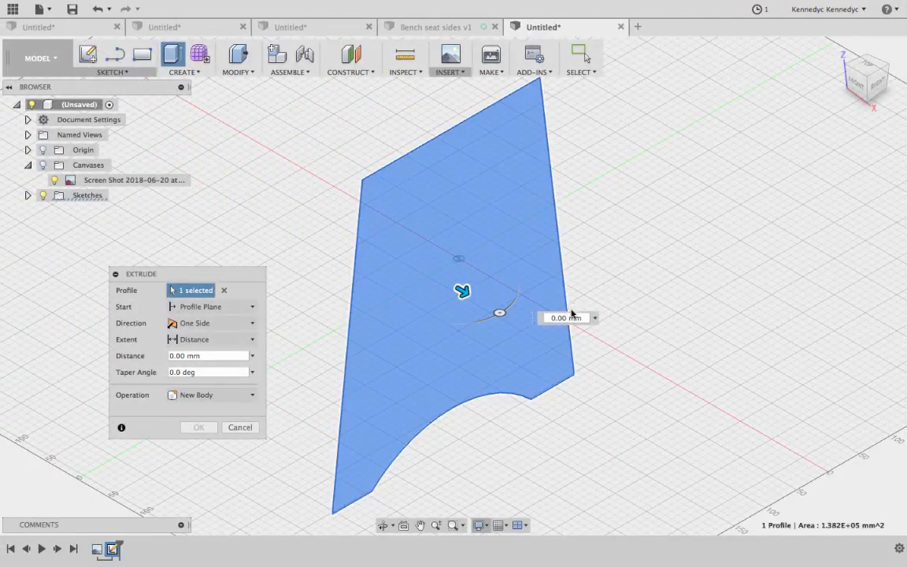
pyautogui.moveTo(464, 295); pyautogui.dragTo(586, 361)
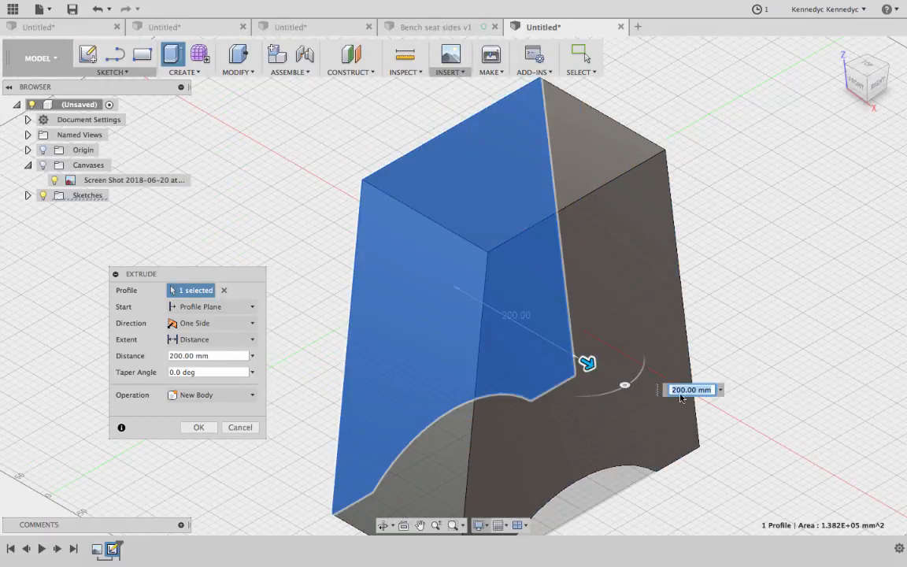
pyautogui.press('Return')
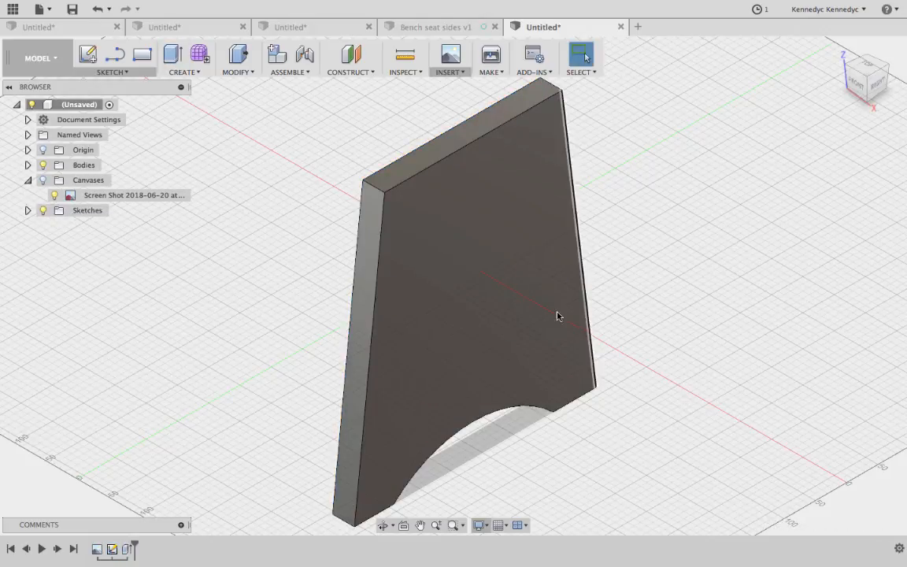
# Step: Show the canvases again over the leg body in the straight-on right view
pyautogui.scroll(1, 711, 82)
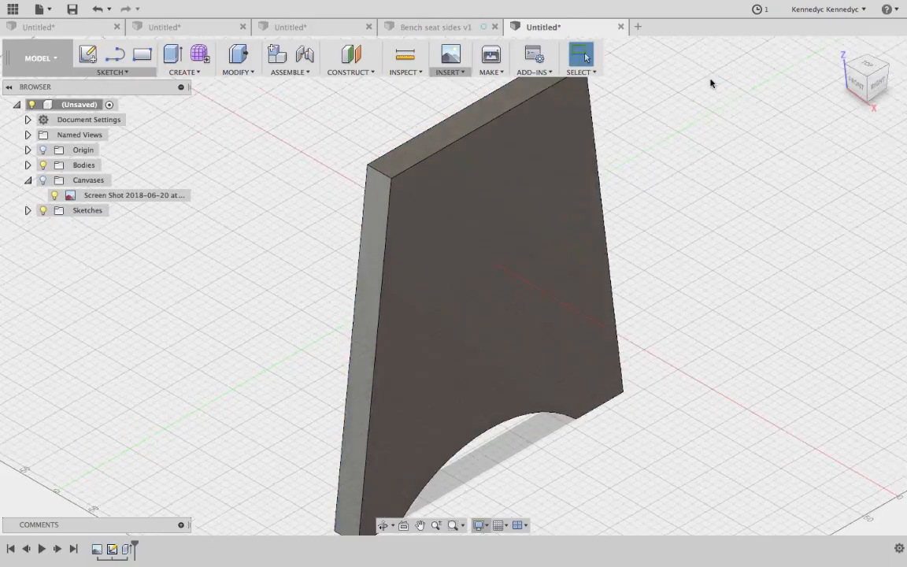
pyautogui.scroll(-2, 710, 82)
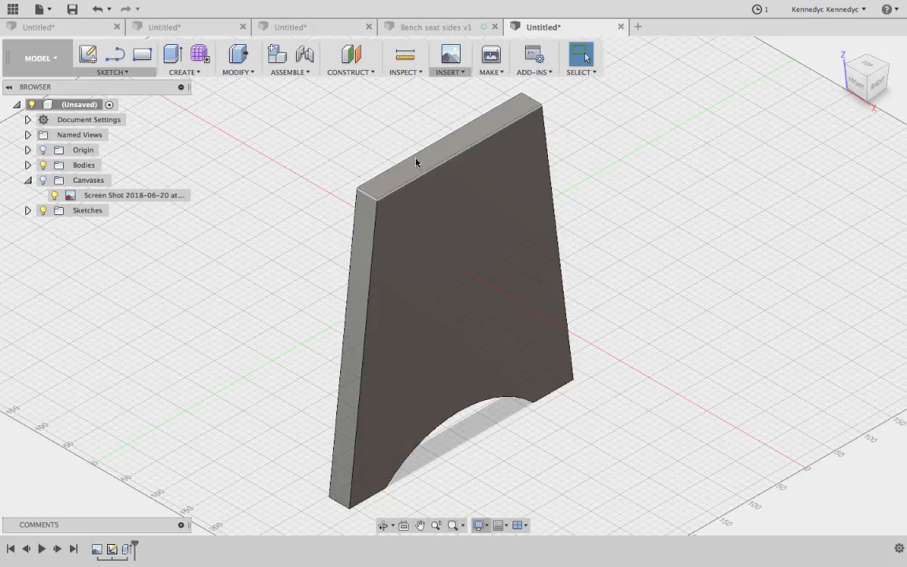
pyautogui.scroll(1, 824, 96)
pyautogui.scroll(-1, 822, 99)
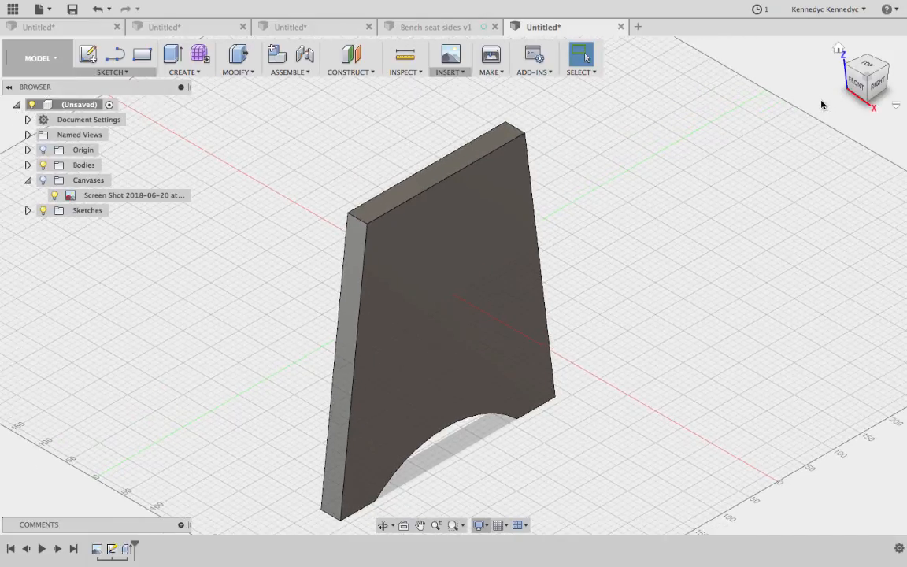
pyautogui.click(878, 83)
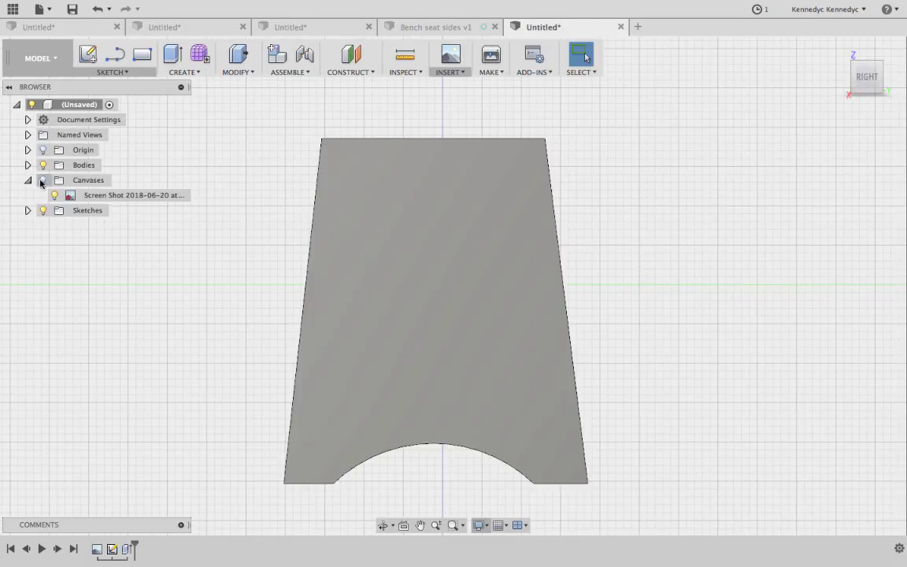
pyautogui.click(43, 179)
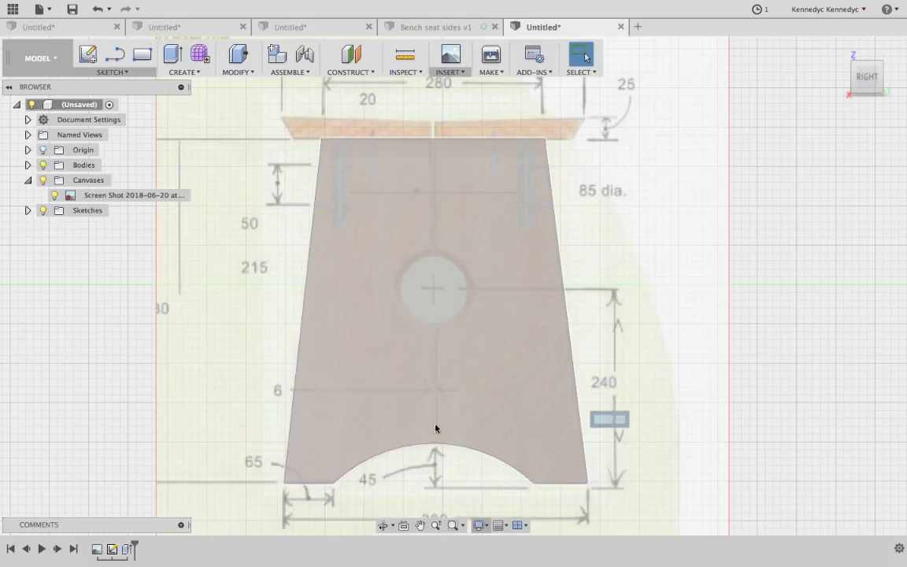
# Step: Sketch an 85 mm diameter circle on the leg's front face, centred on the traced hole's cross mark, and finish the sketch
pyautogui.click(110, 71)
pyautogui.moveTo(98, 128)
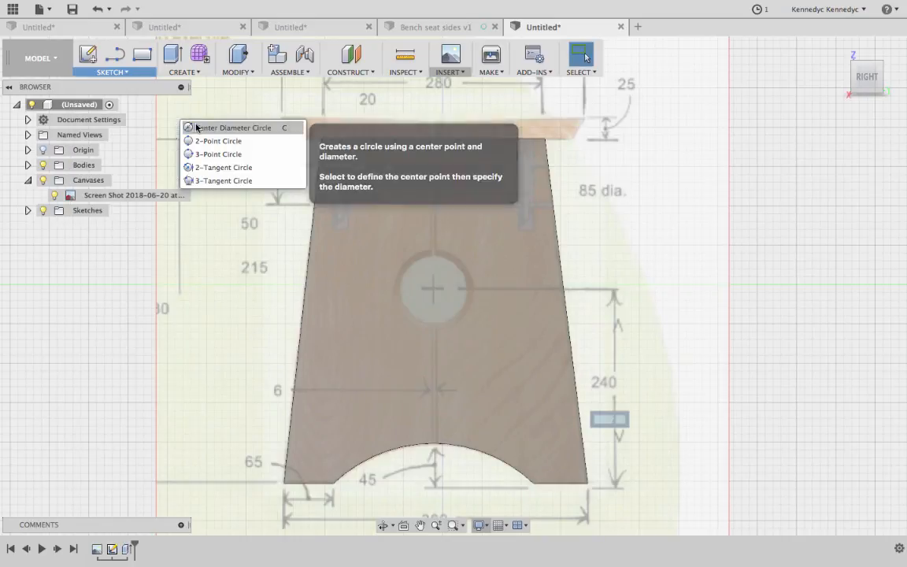
pyautogui.click(230, 128)
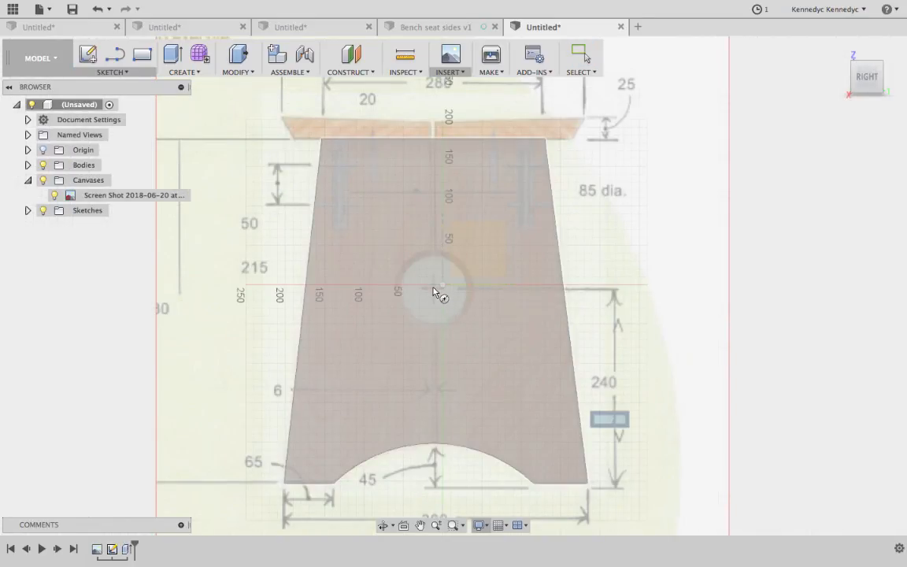
pyautogui.click(454, 274)
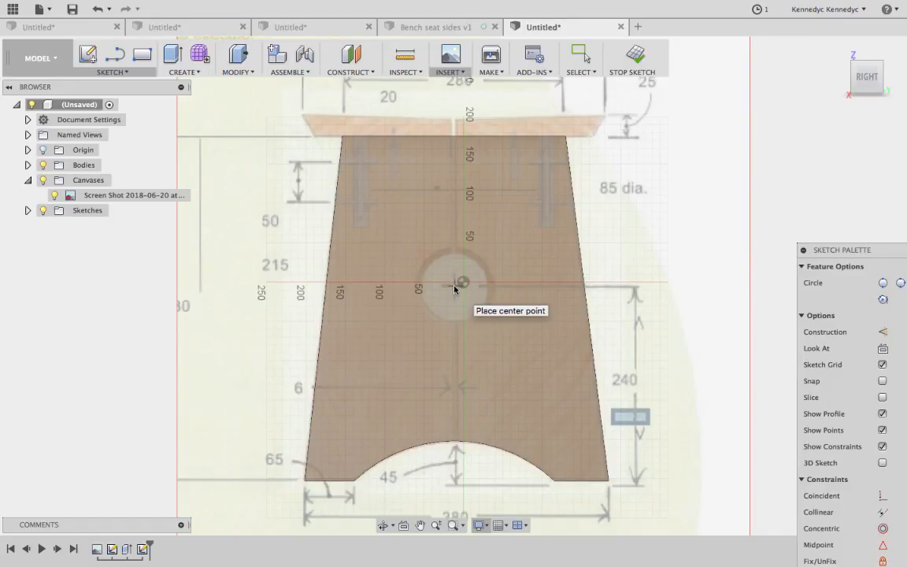
pyautogui.click(463, 282)
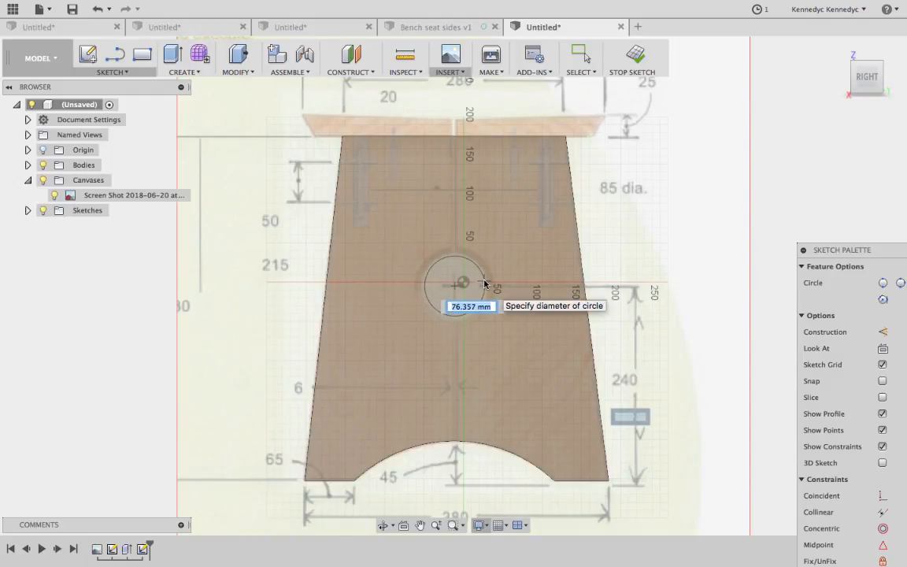
pyautogui.write('5')
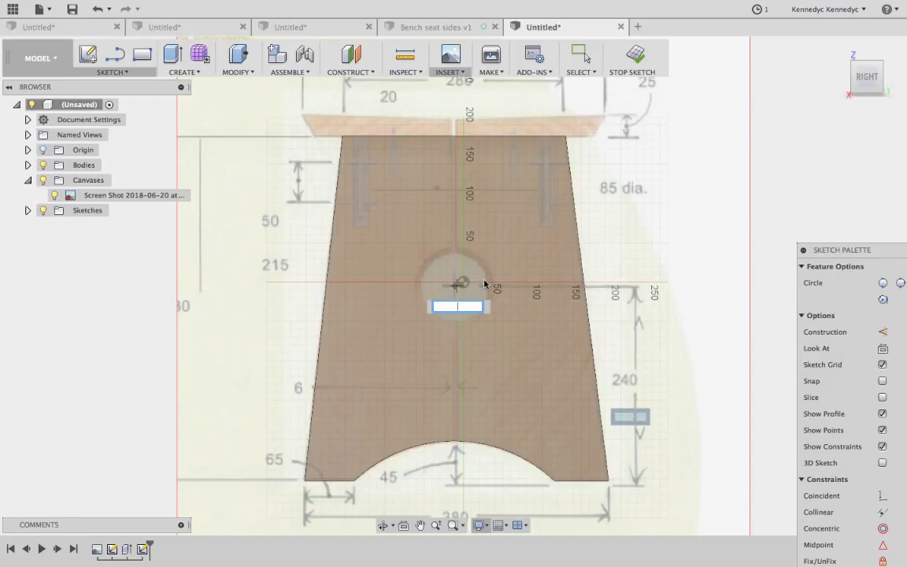
pyautogui.write('85')
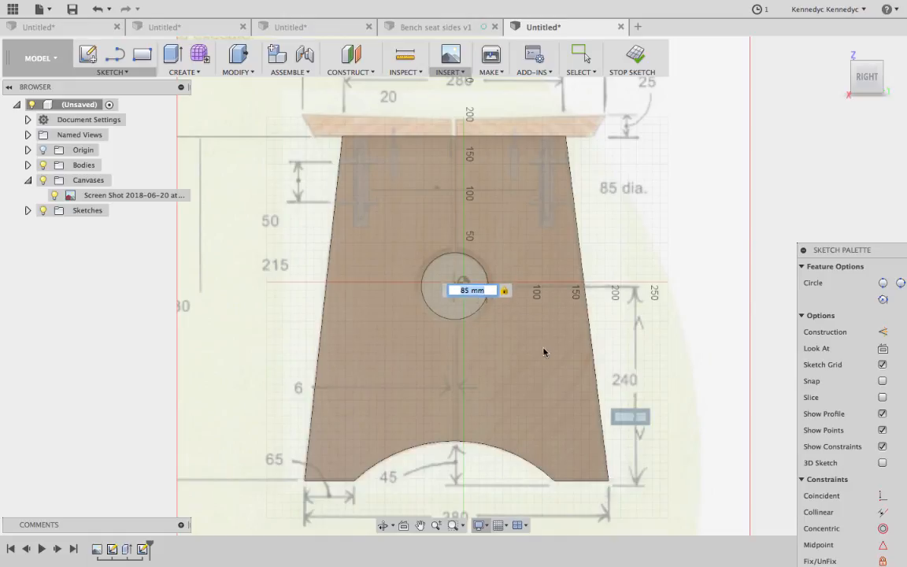
pyautogui.click(636, 57)
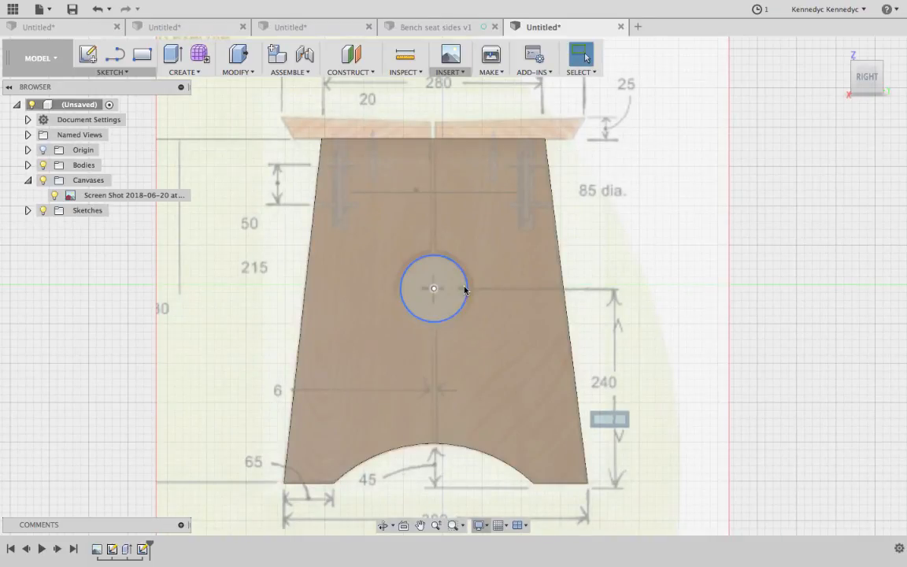
pyautogui.click(839, 51)
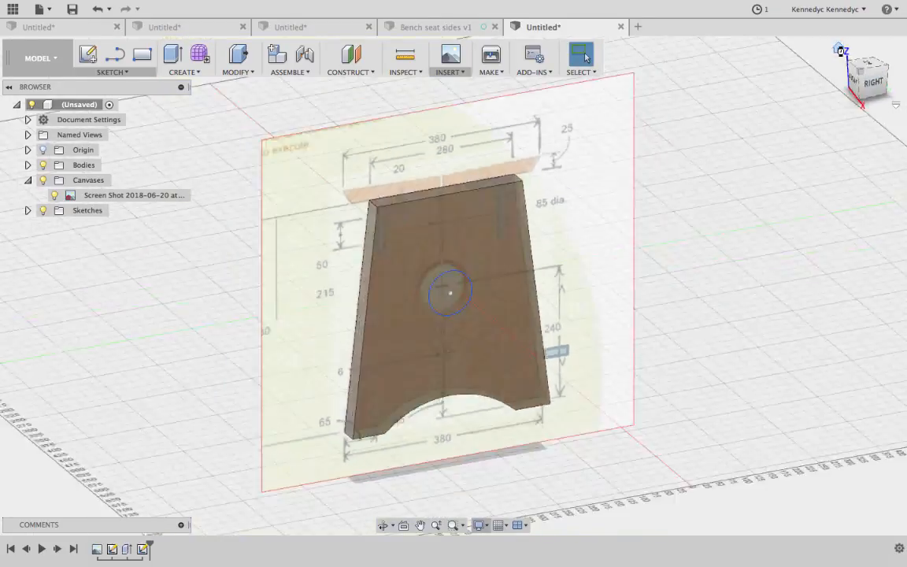
pyautogui.click(443, 299)
pyautogui.press('e')
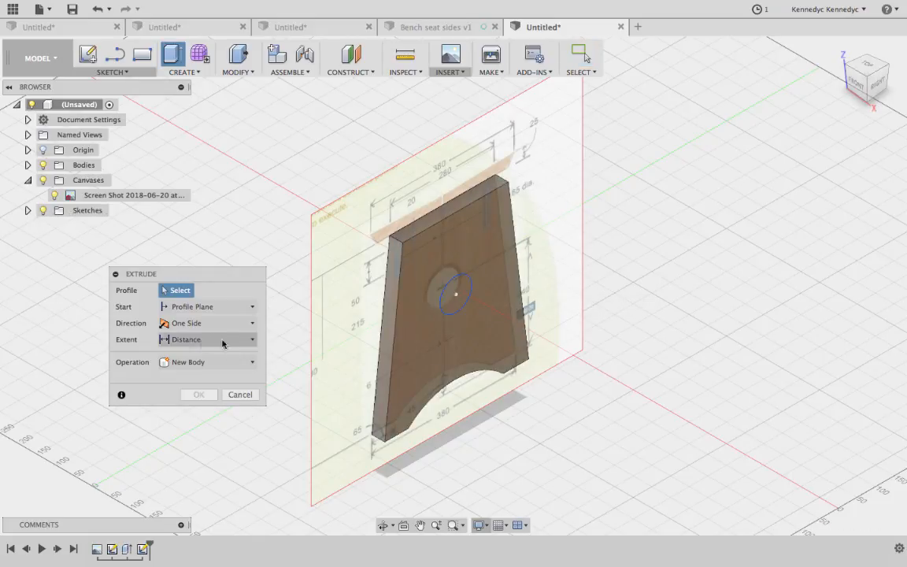
pyautogui.click(451, 292)
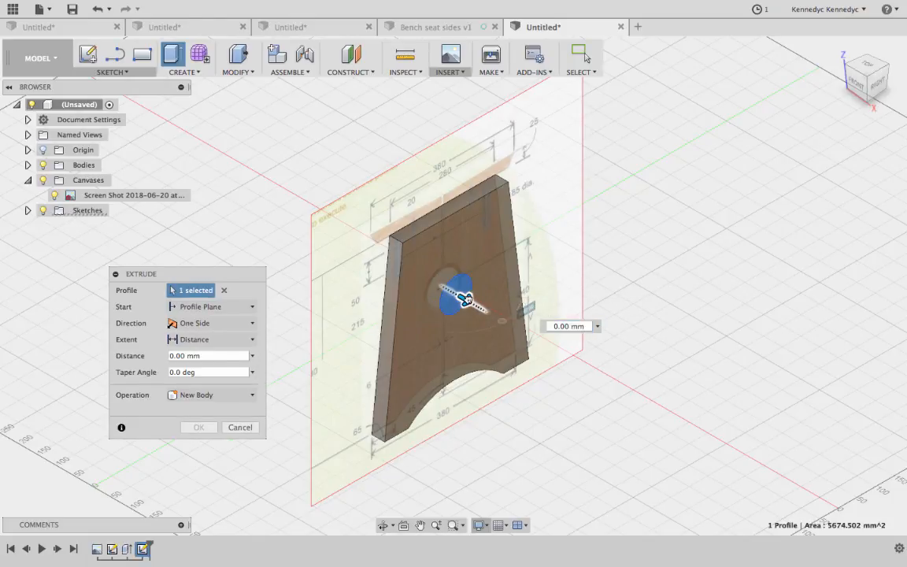
pyautogui.moveTo(480, 298)
pyautogui.mouseDown()
pyautogui.moveTo(550, 359)
pyautogui.moveTo(433, 267)
pyautogui.moveTo(461, 302)
pyautogui.moveTo(491, 311)
pyautogui.mouseUp()
pyautogui.hscroll(-2, 488, 311)
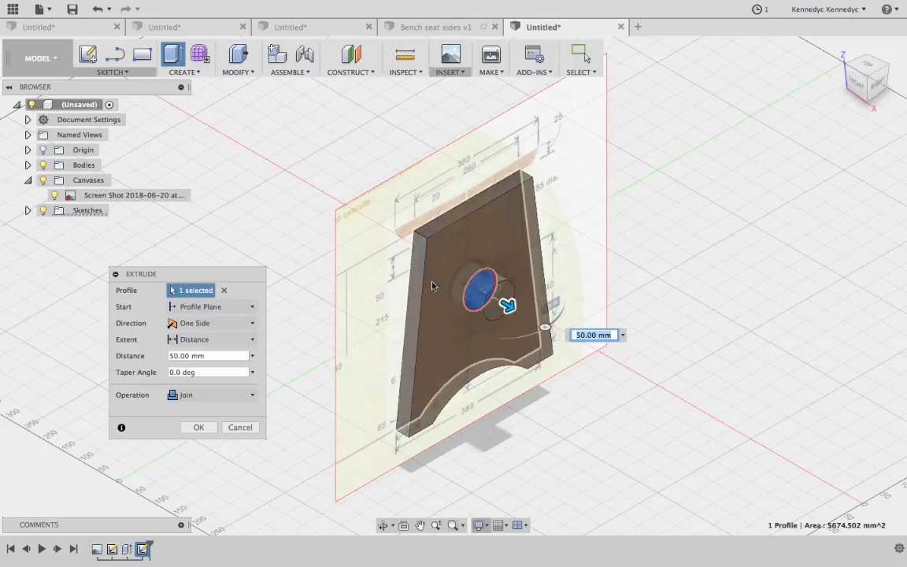
pyautogui.click(512, 310)
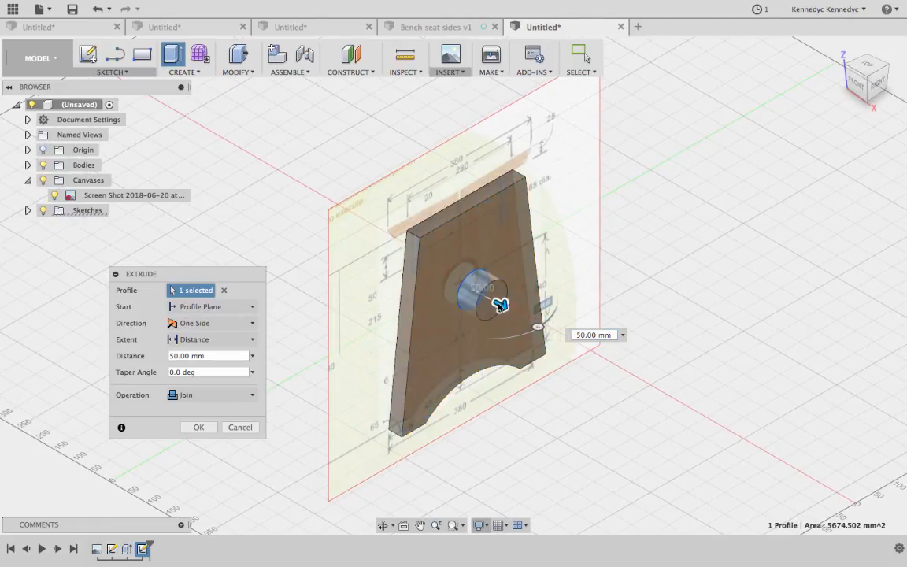
pyautogui.press('Return')
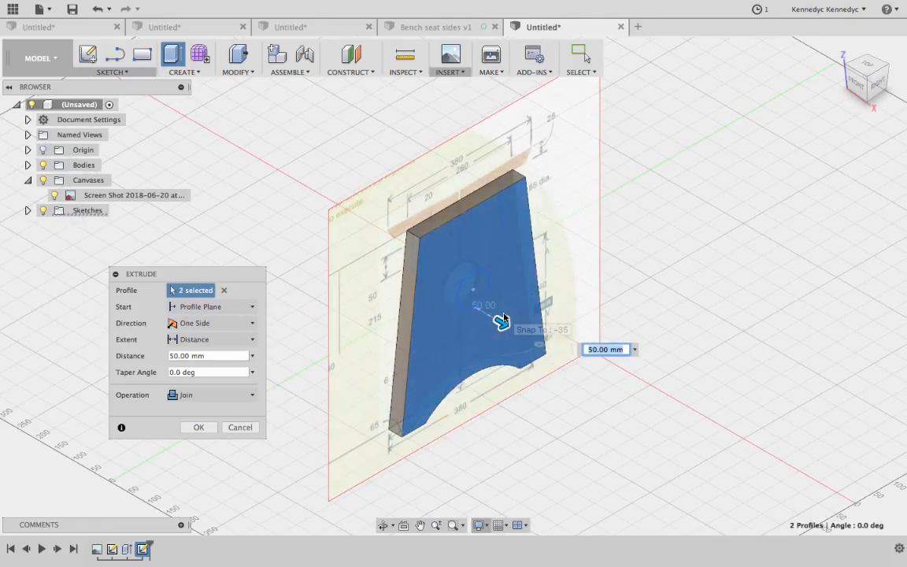
# Step: Extrude the circle profile -35 mm as a cut to make the round hole through the leg
pyautogui.click(463, 292)
pyautogui.press('e')
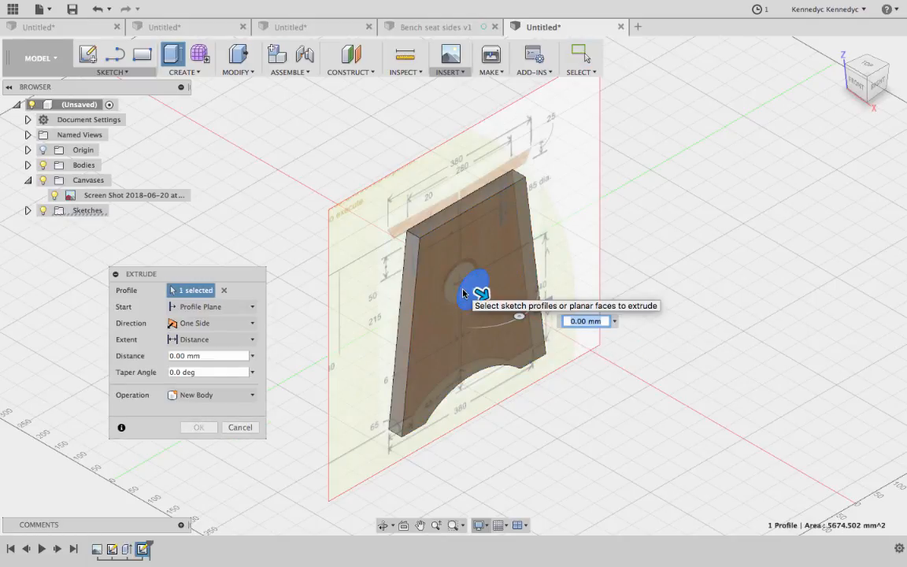
pyautogui.moveTo(482, 295); pyautogui.dragTo(459, 283)
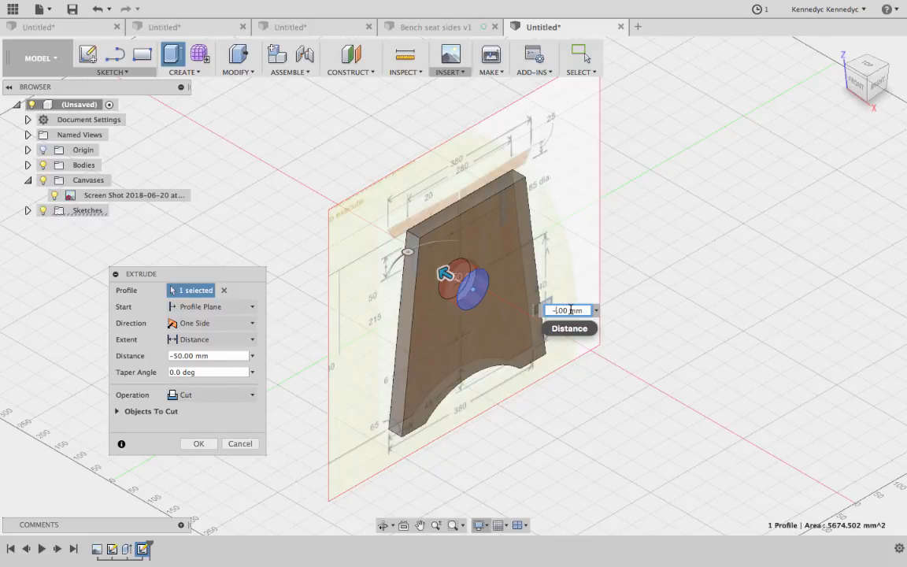
pyautogui.write('-35')
pyautogui.press('Return')
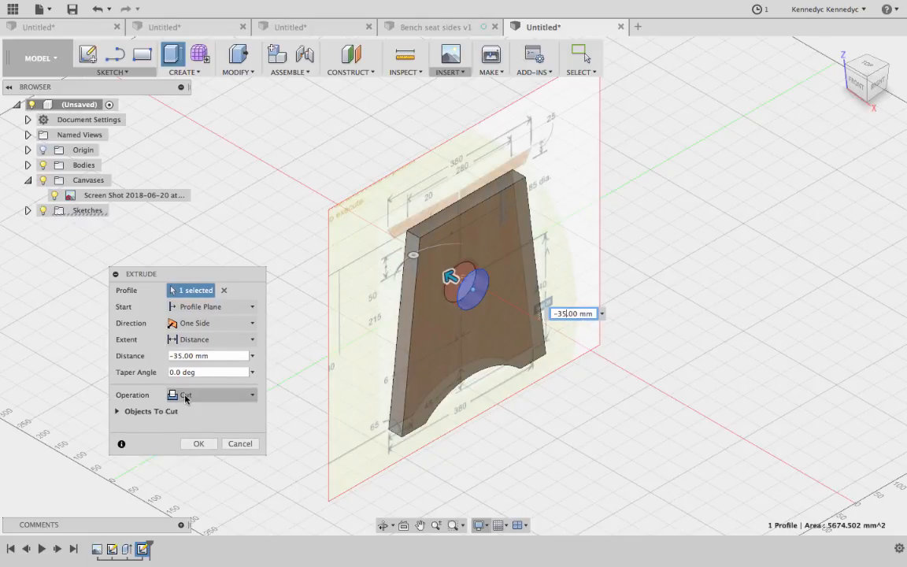
pyautogui.click(200, 445)
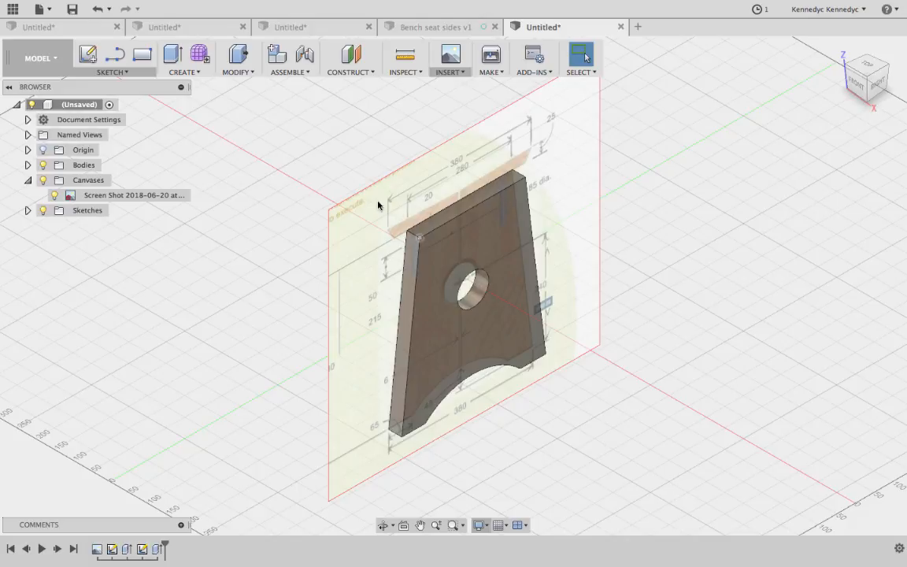
# Step: Hide the canvases while keeping the leg body shown, with the view close to the hole
pyautogui.scroll(10, 468, 286)
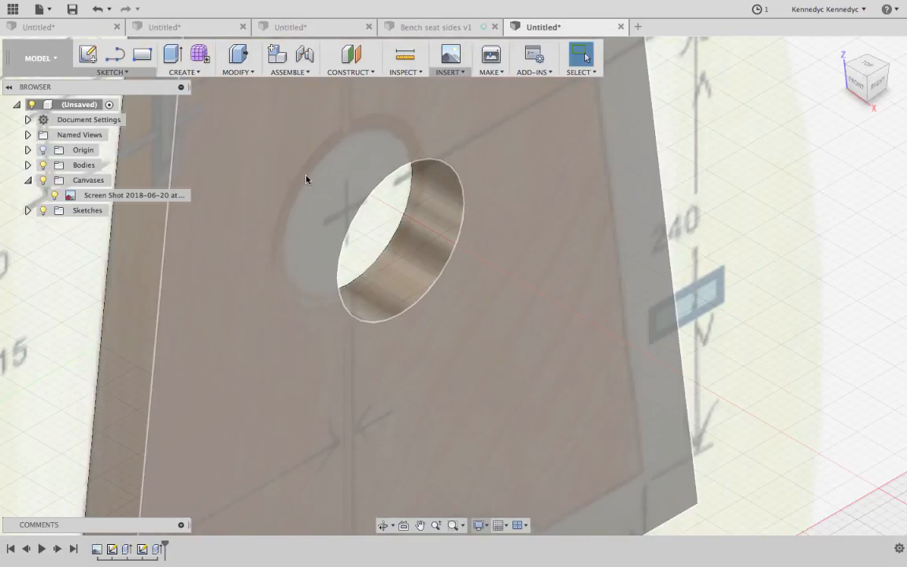
pyautogui.scroll(-3, 267, 218)
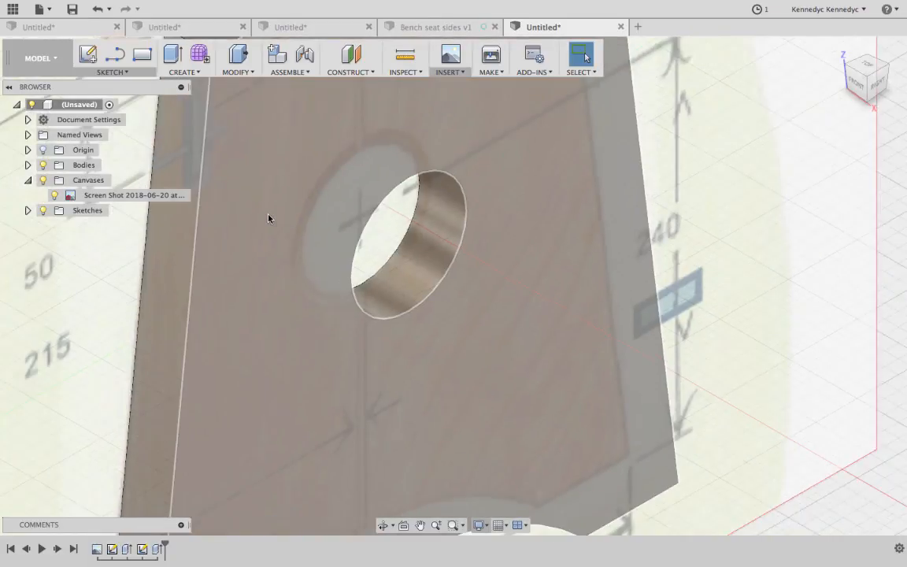
pyautogui.click(43, 165)
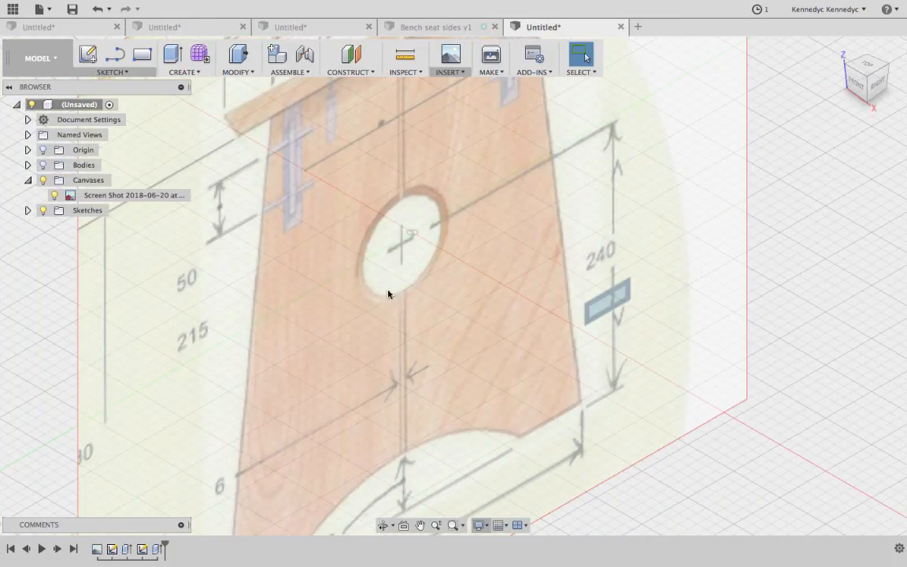
pyautogui.click(42, 166)
pyautogui.click(44, 180)
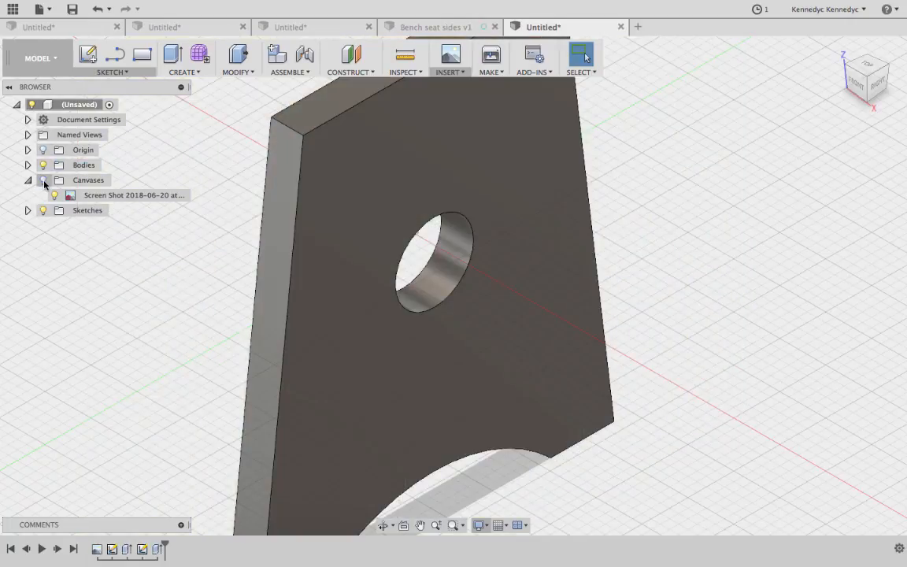
# Step: Apply an equal-distance chamfer to the hole's front edge with a distance of 5 mm
pyautogui.click(236, 72)
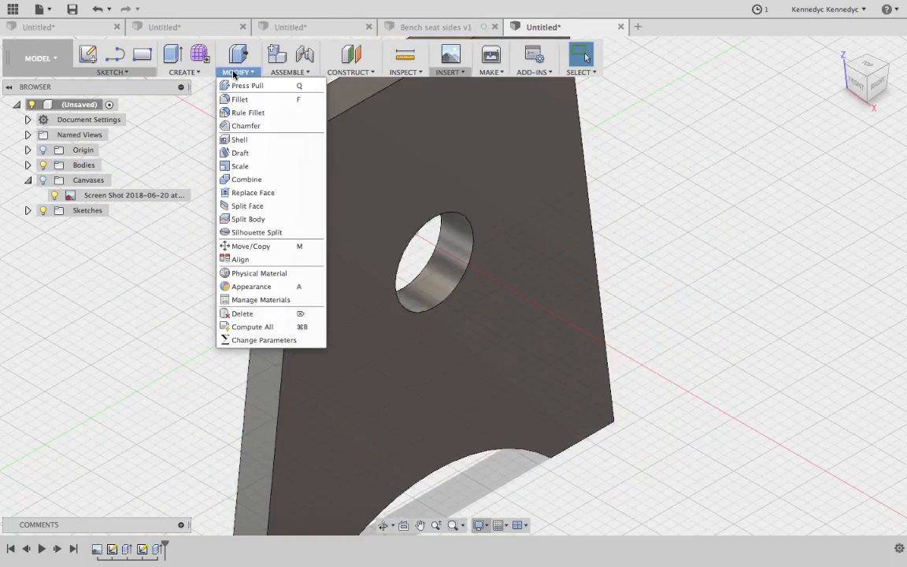
pyautogui.click(243, 127)
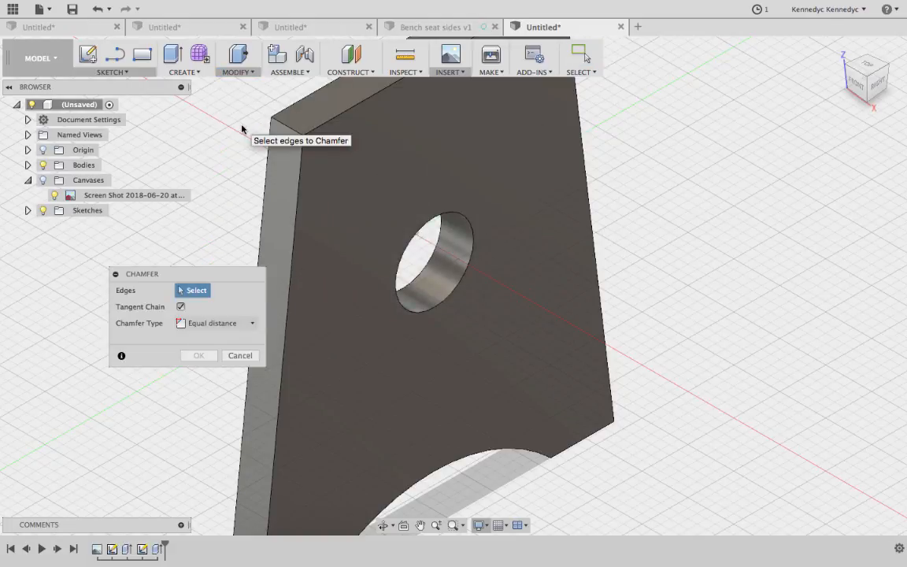
pyautogui.click(418, 233)
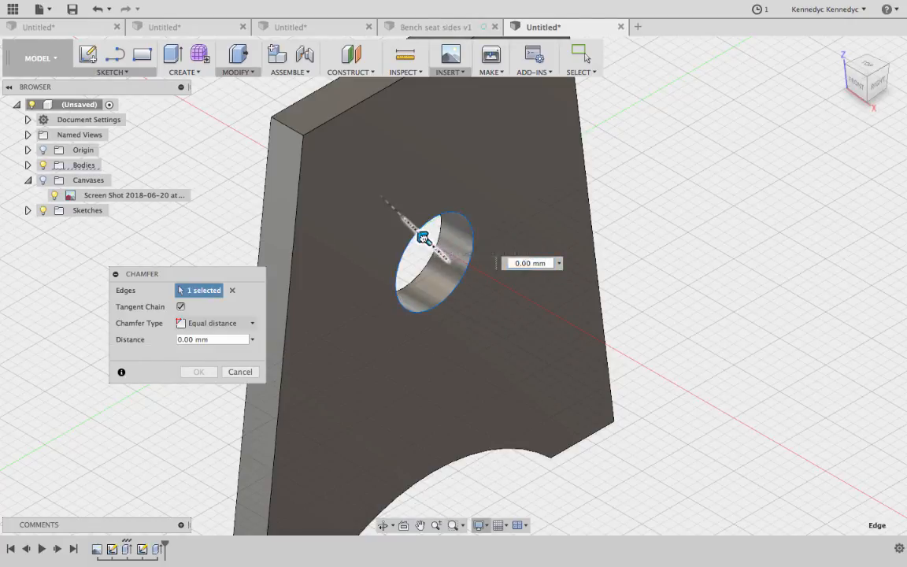
pyautogui.moveTo(423, 238)
pyautogui.mouseDown()
pyautogui.moveTo(393, 219)
pyautogui.moveTo(421, 238)
pyautogui.mouseUp()
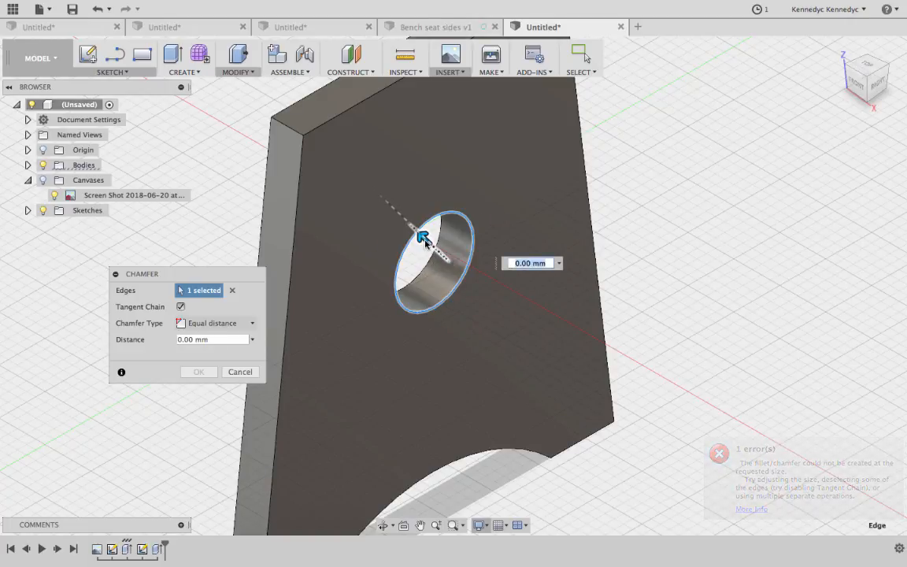
pyautogui.write('5')
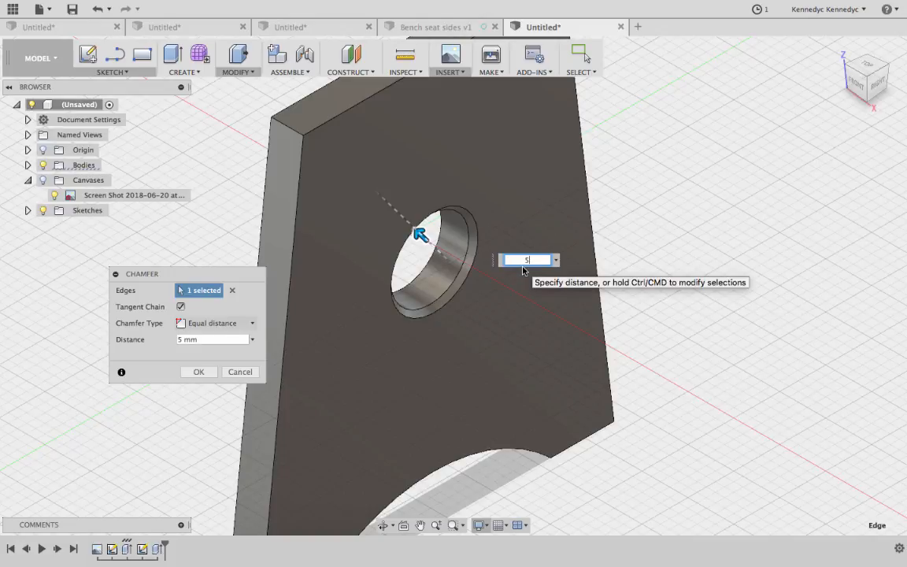
# Step: Look up the hole's cove size in the timber bench seat PDF and finish the chamfer with a distance of 6 mm
pyautogui.hotkey('ctrl', 'Right')
pyautogui.hotkey('ctrl', 'Right')
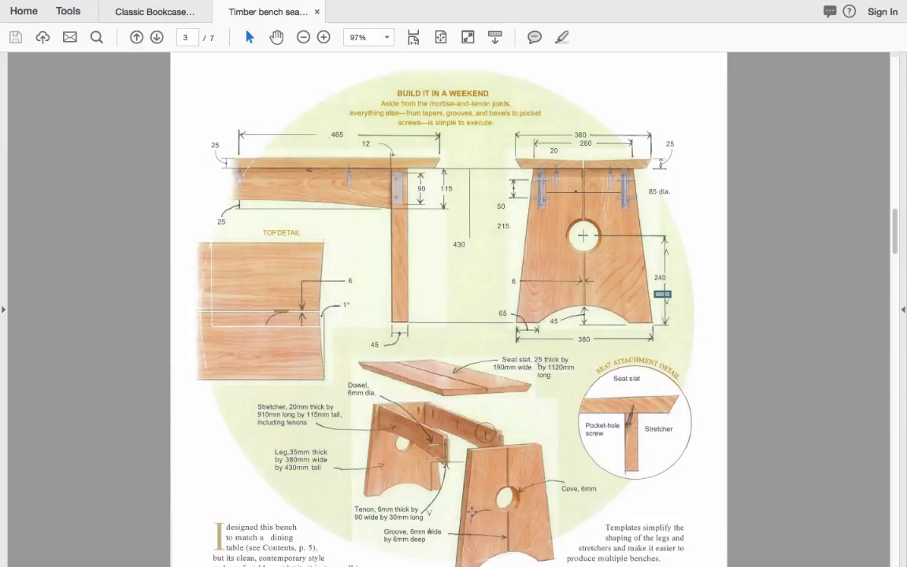
pyautogui.scroll(-3, 483, 457)
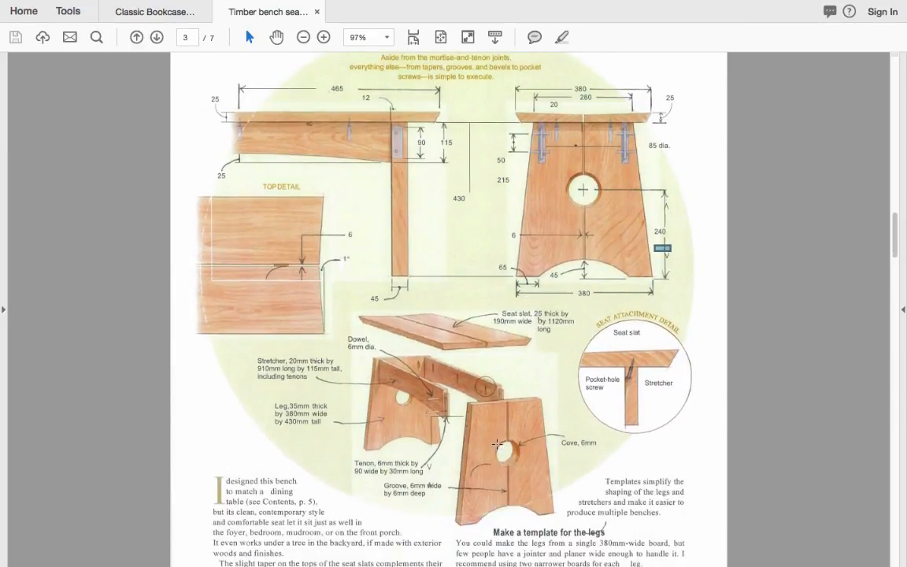
pyautogui.keyDown('ctrl'); pyautogui.scroll(3, 497, 447); pyautogui.keyUp('ctrl')
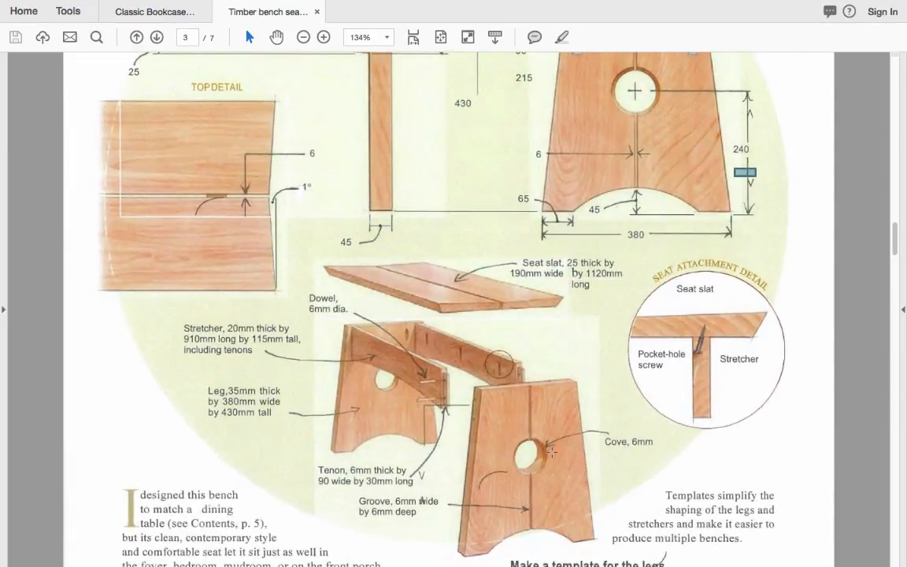
pyautogui.keyDown('ctrl'); pyautogui.scroll(5, 530, 471); pyautogui.keyUp('ctrl')
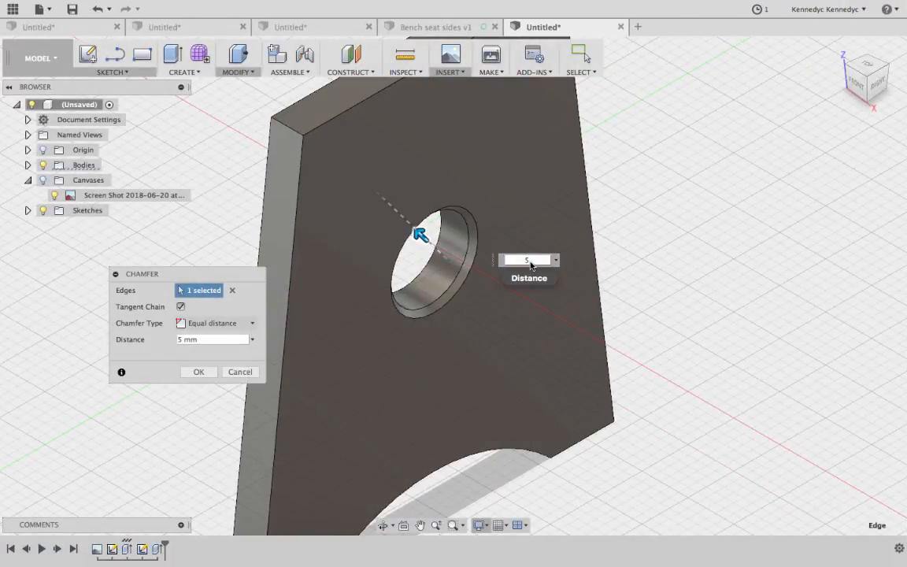
pyautogui.write('6')
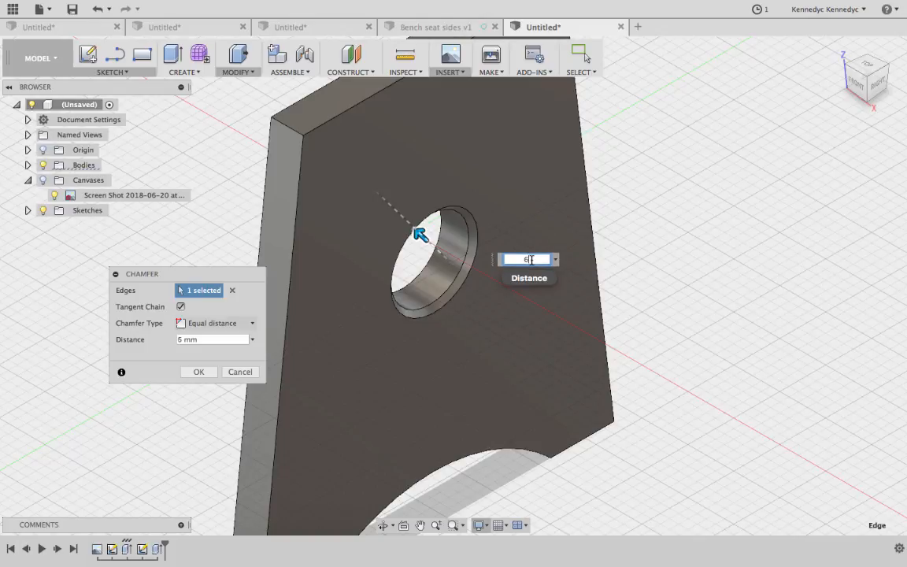
pyautogui.press('Return')
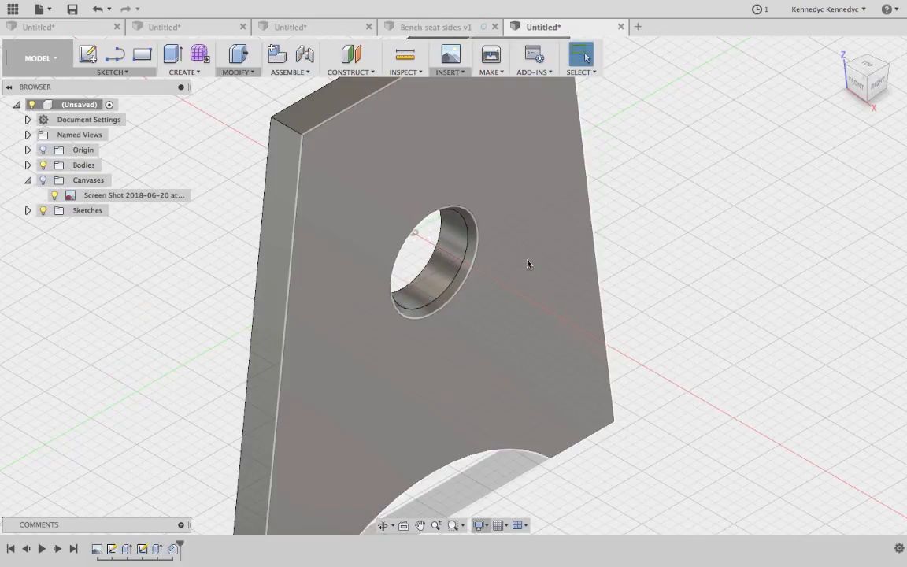
# Step: Examine the leg's dimensions, central groove and exploded assembly drawing on page 3 of the timber bench seat PDF, returning to Fusion 360
pyautogui.scroll(-2, 489, 294)
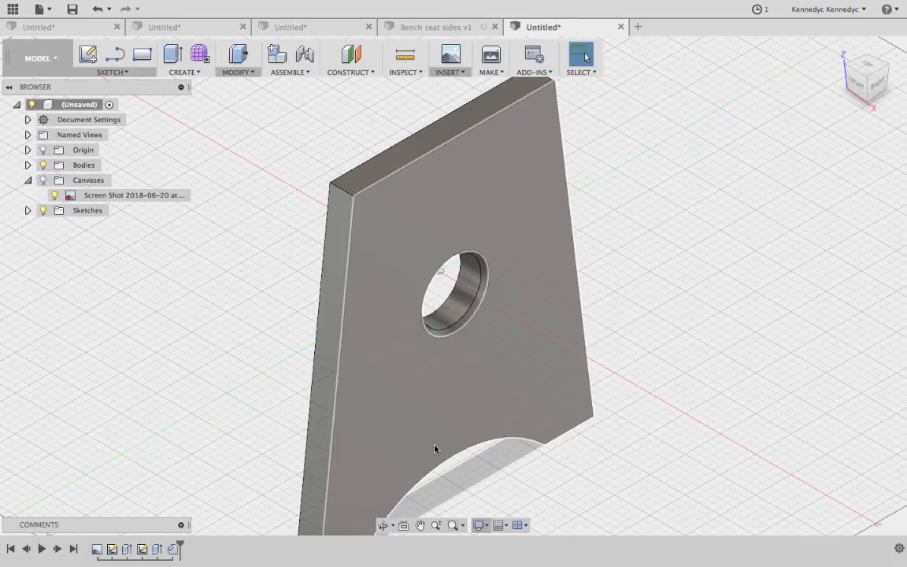
pyautogui.hotkey('ctrl', 'Right')
pyautogui.hotkey('ctrl', 'Right')
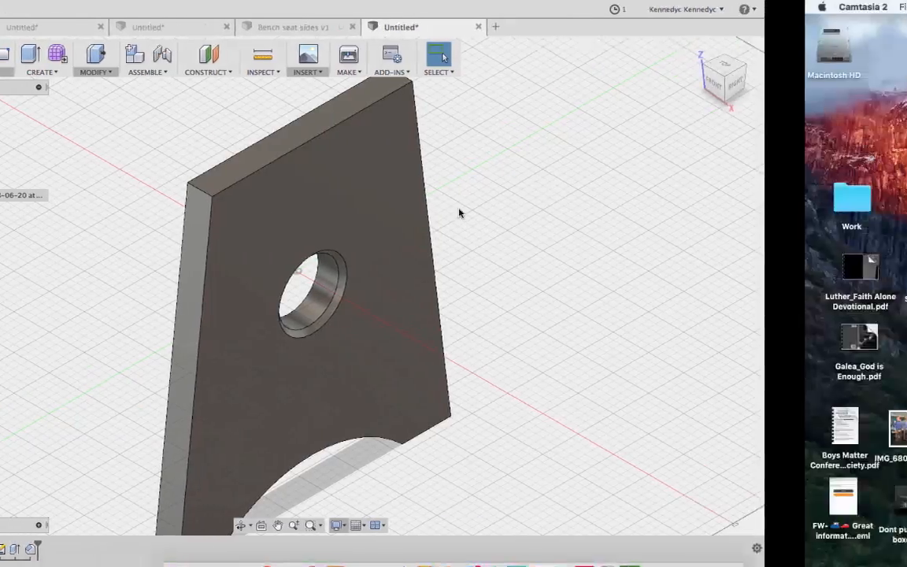
pyautogui.scroll(-1, 509, 227)
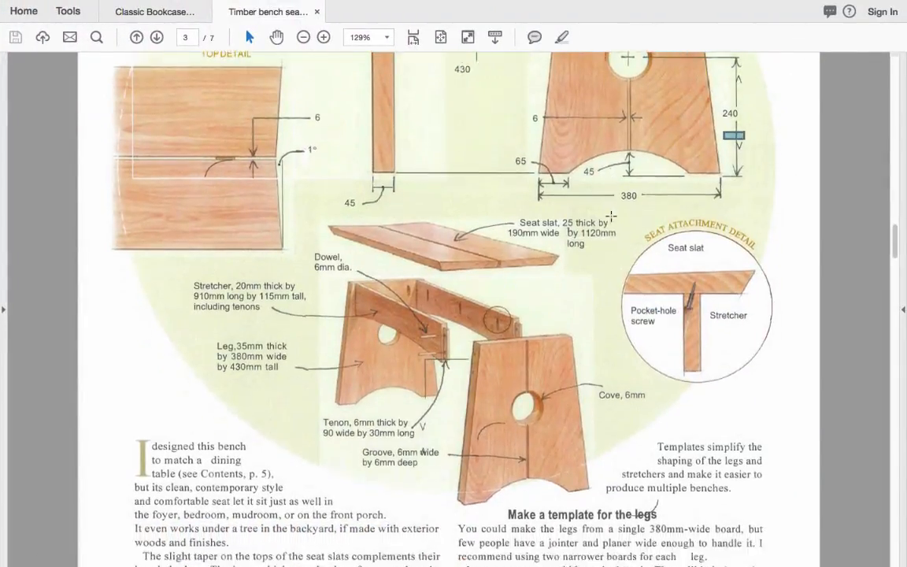
pyautogui.scroll(5, 666, 265)
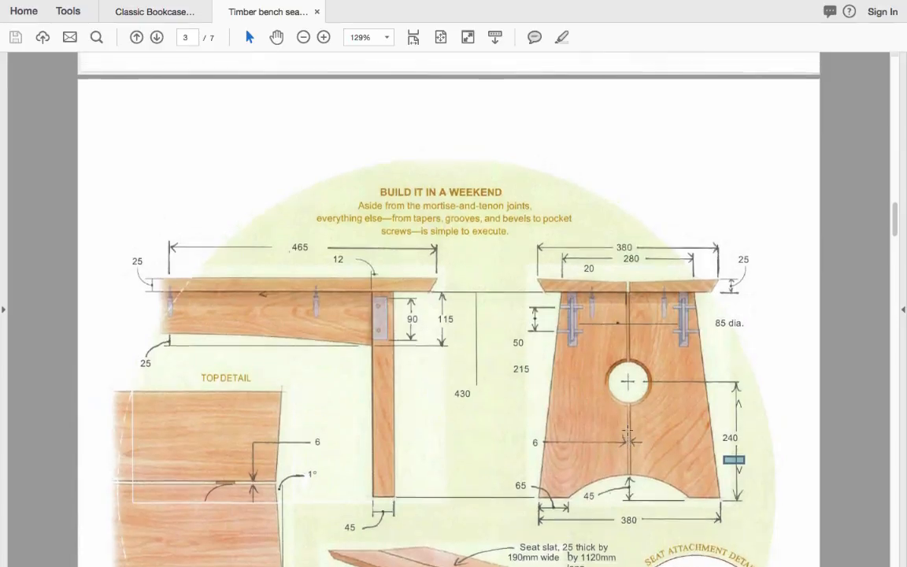
pyautogui.scroll(-5, 628, 428)
pyautogui.scroll(-2, 627, 430)
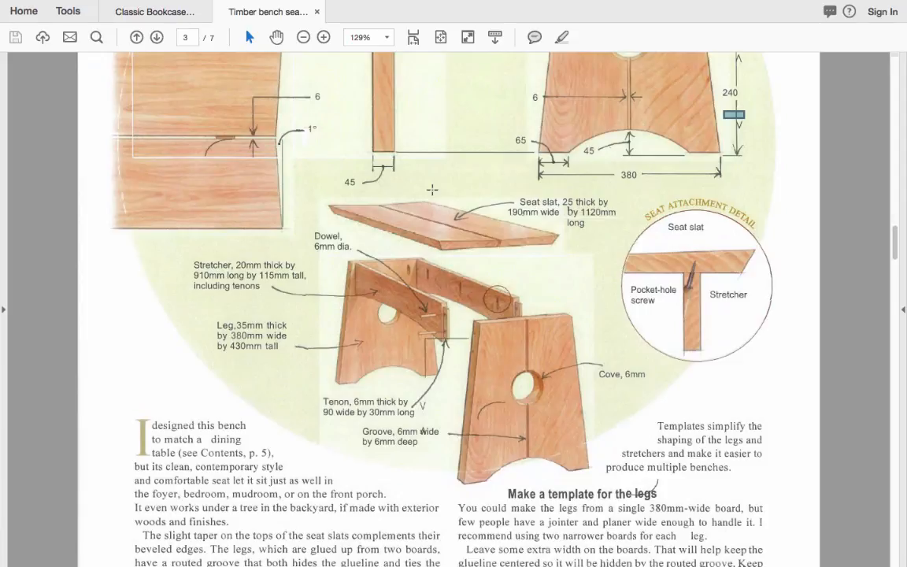
pyautogui.hotkey('ctrl', 'Left')
pyautogui.hotkey('ctrl', 'Left')
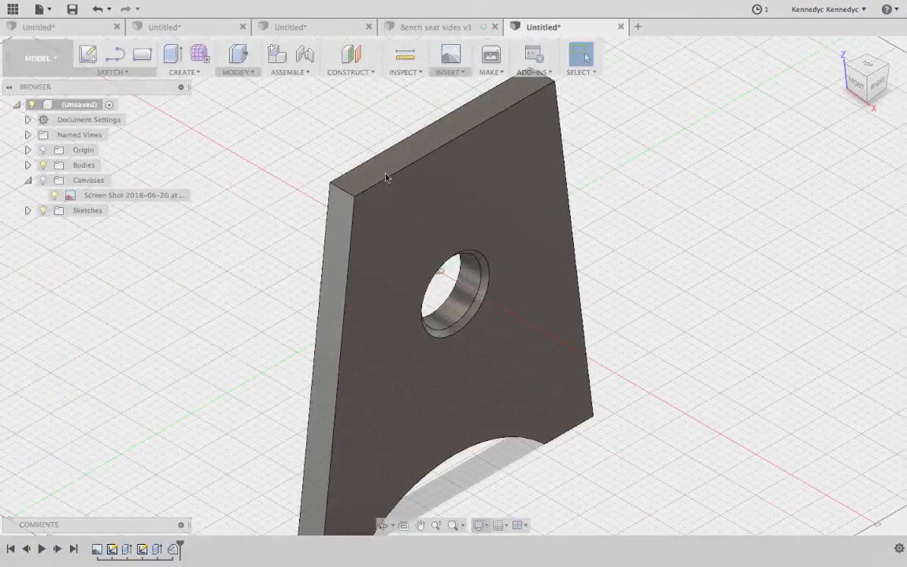
# Step: Open the physical material library and browse the Fusion 360 Material Library to the wood materials around Mahogany
pyautogui.click(237, 72)
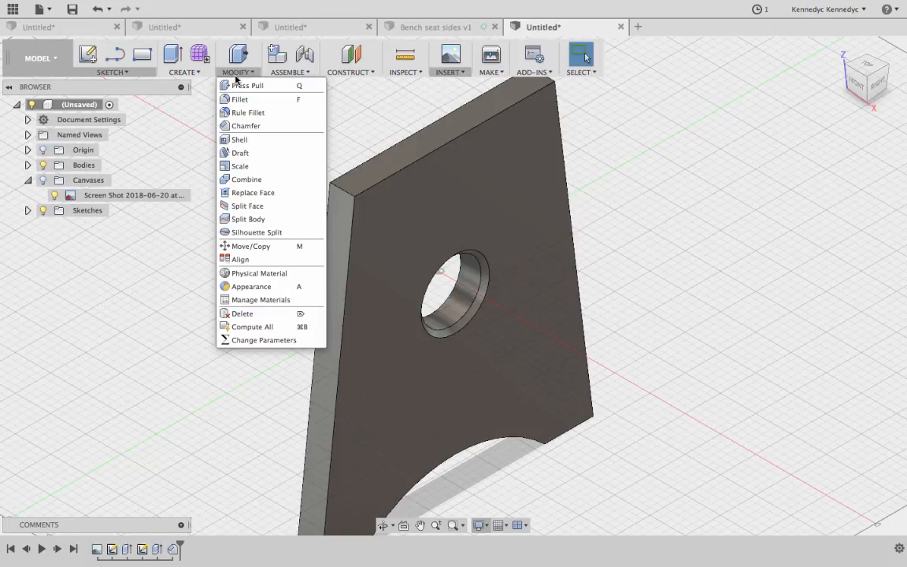
pyautogui.click(252, 277)
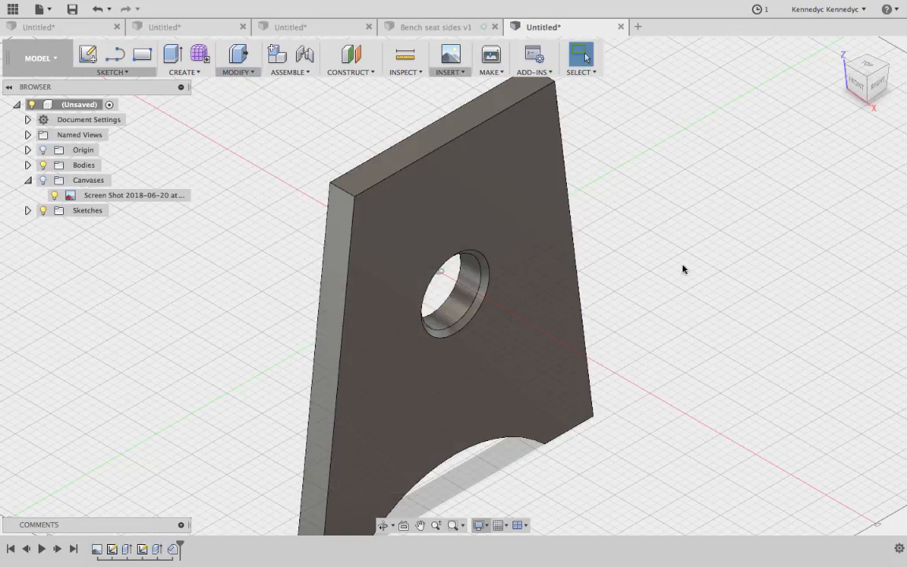
pyautogui.scroll(-5, 729, 316)
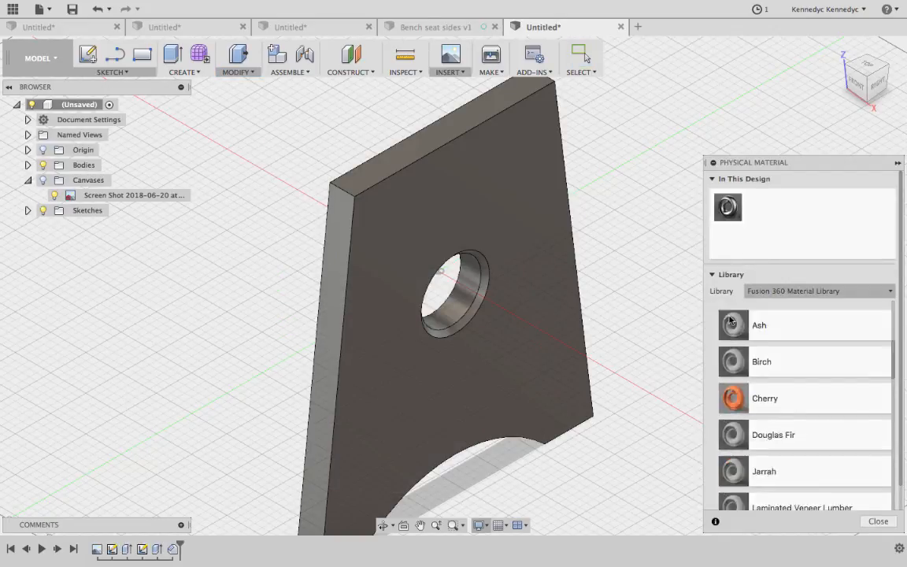
pyautogui.scroll(-3, 729, 319)
pyautogui.scroll(2, 729, 319)
pyautogui.scroll(-5, 729, 319)
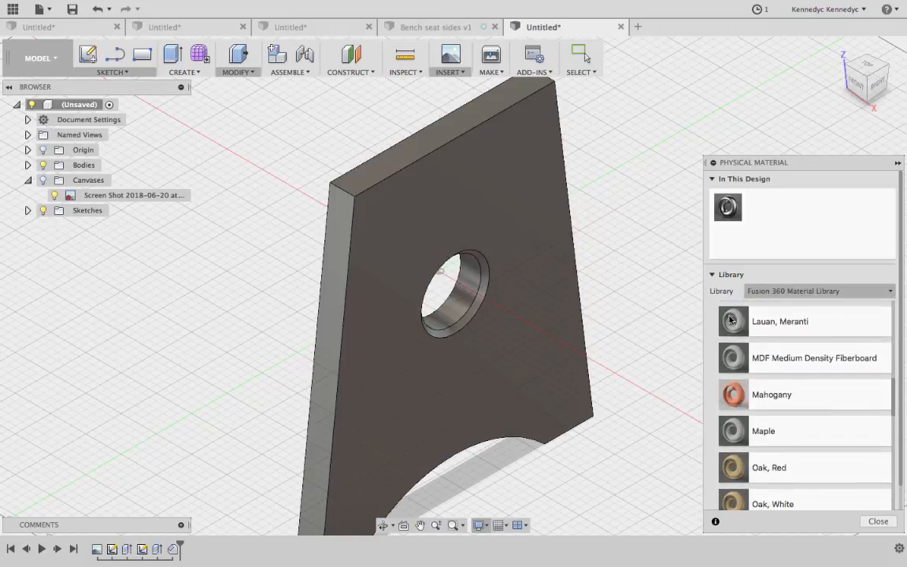
pyautogui.scroll(-2, 730, 319)
# Step: Try to apply the Mahogany physical material to the leg body
pyautogui.moveTo(756, 324); pyautogui.dragTo(500, 275)
pyautogui.scroll(-3, 499, 275)
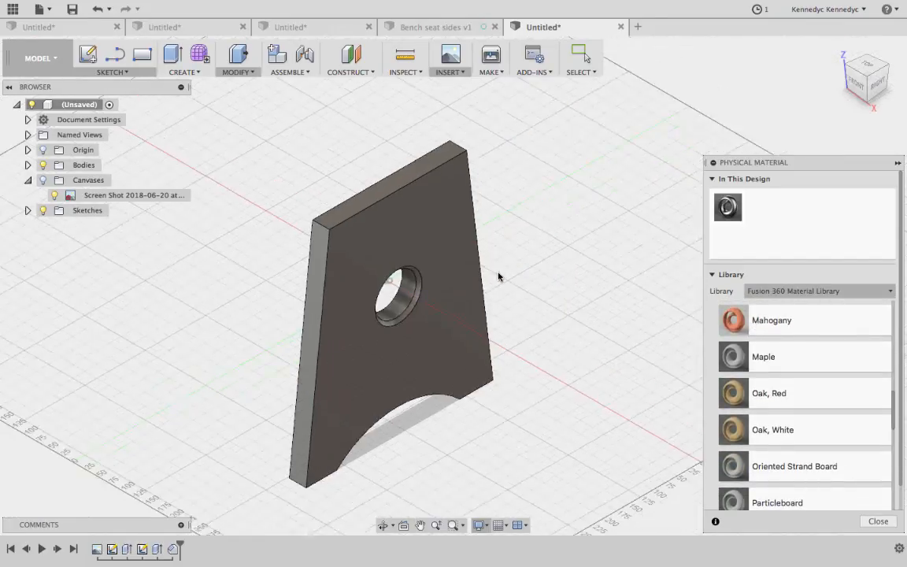
pyautogui.scroll(1, 499, 276)
pyautogui.moveTo(770, 320); pyautogui.dragTo(441, 303)
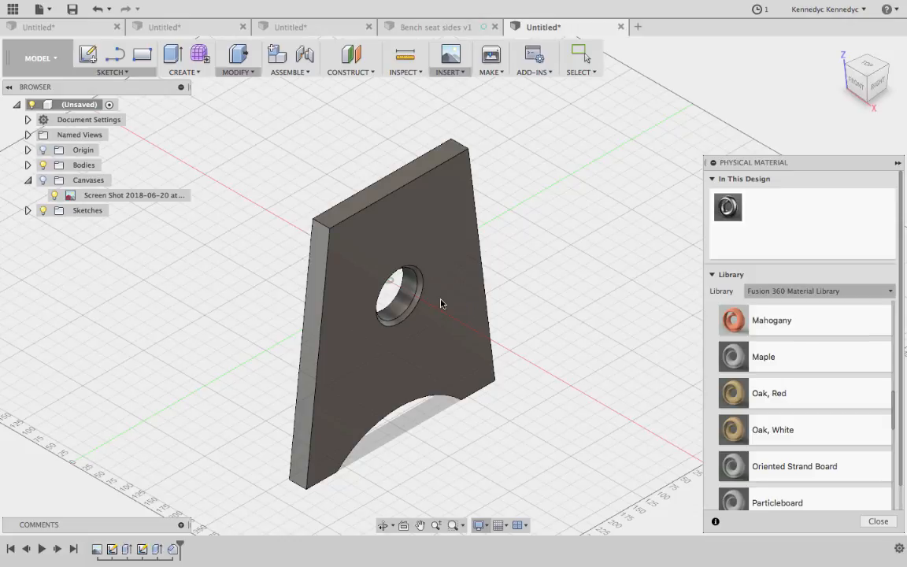
pyautogui.click(483, 525)
pyautogui.click(485, 527)
# Step: Apply the Oak, Red physical material to the leg body, using the Shaded with Visible Edges Only visual style
pyautogui.scroll(-2, 794, 347)
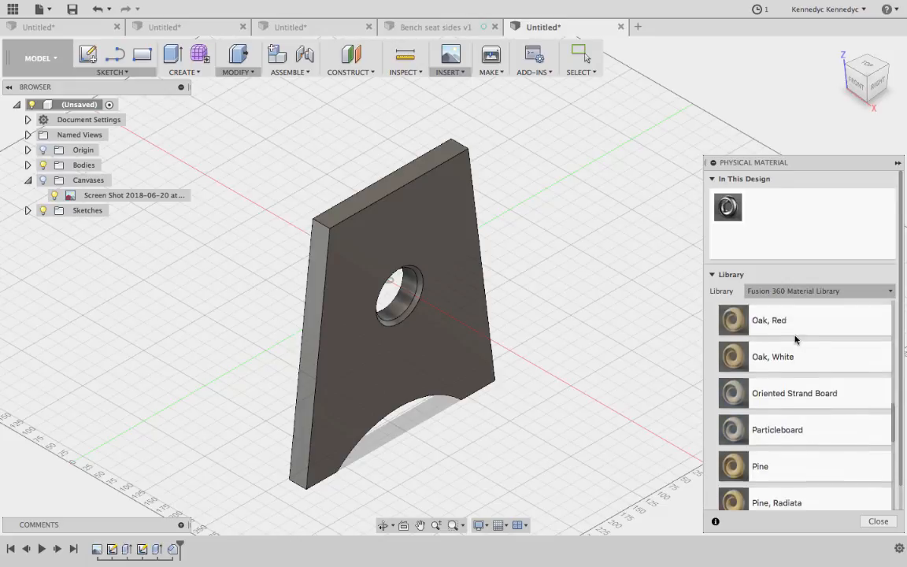
pyautogui.scroll(6, 793, 346)
pyautogui.scroll(-2, 795, 340)
pyautogui.scroll(-4, 796, 339)
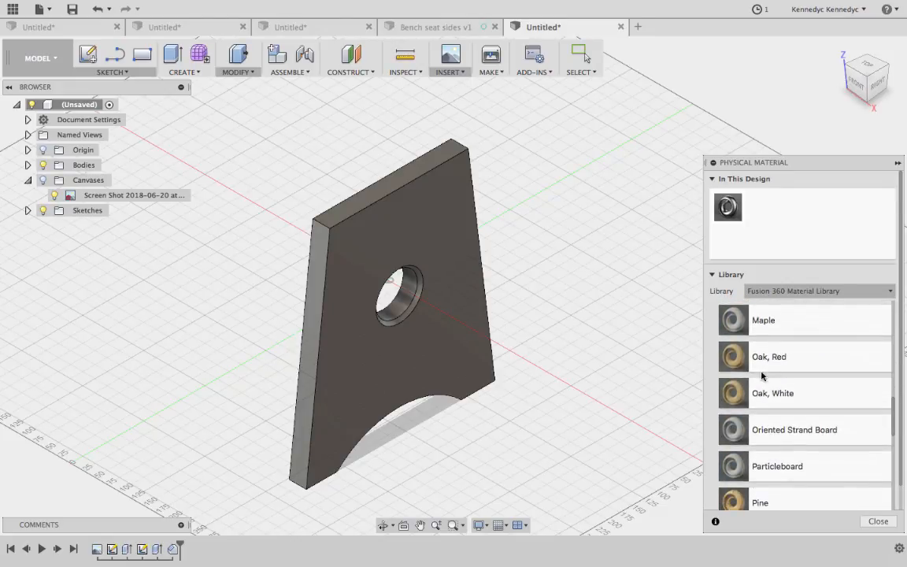
pyautogui.moveTo(760, 356); pyautogui.dragTo(409, 313)
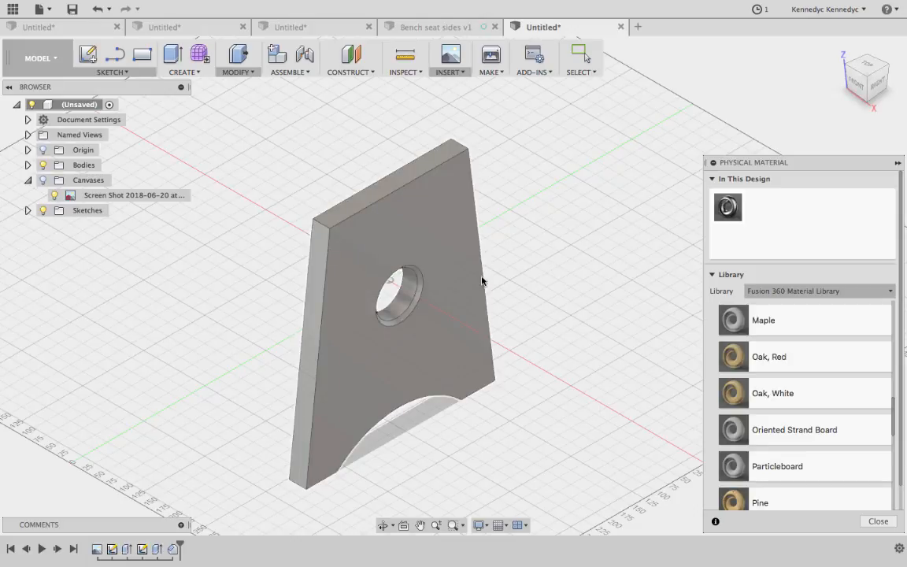
pyautogui.click(478, 526)
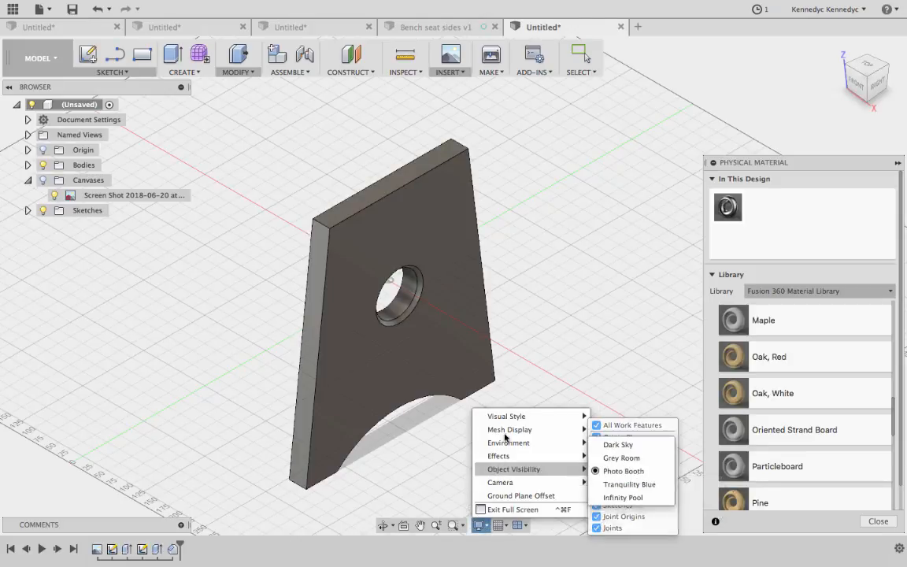
pyautogui.moveTo(513, 417)
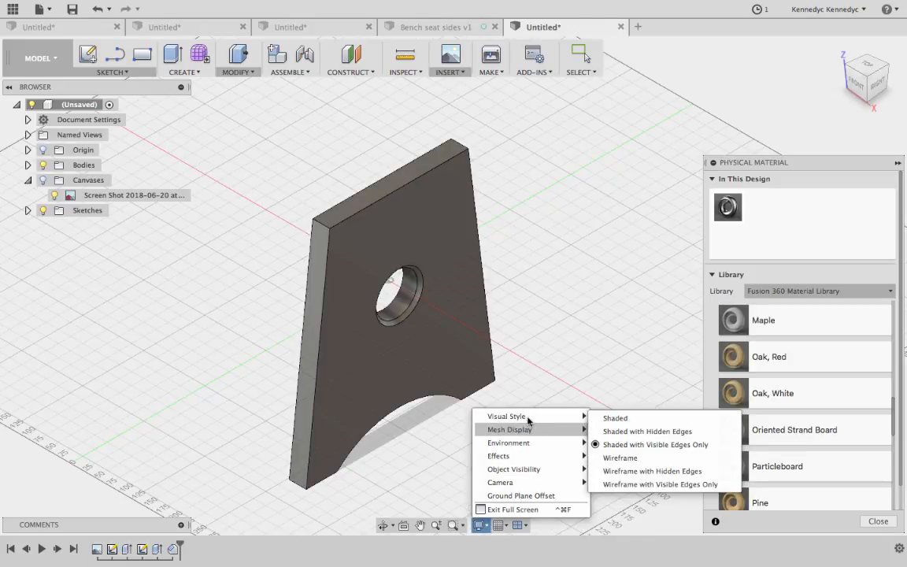
pyautogui.click(627, 444)
pyautogui.moveTo(728, 356); pyautogui.dragTo(452, 311)
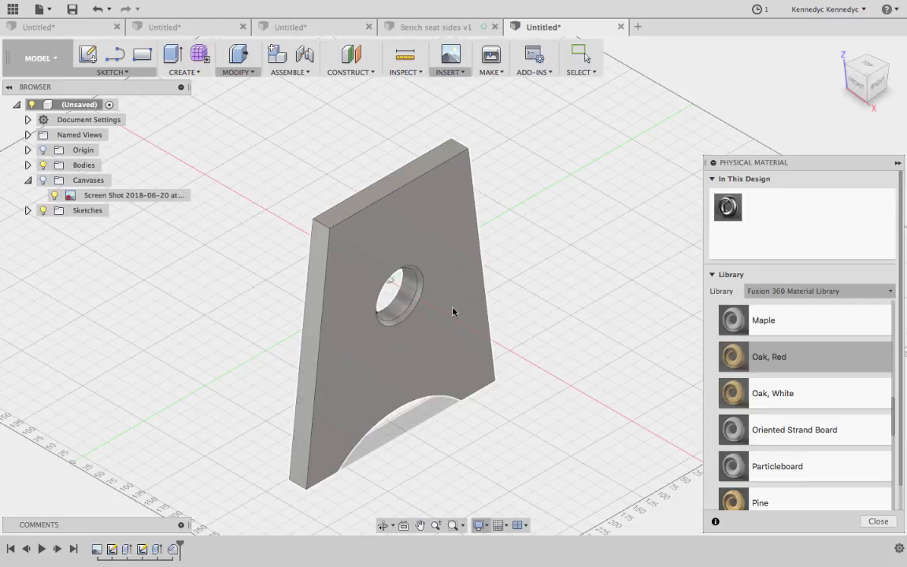
pyautogui.scroll(-4, 453, 312)
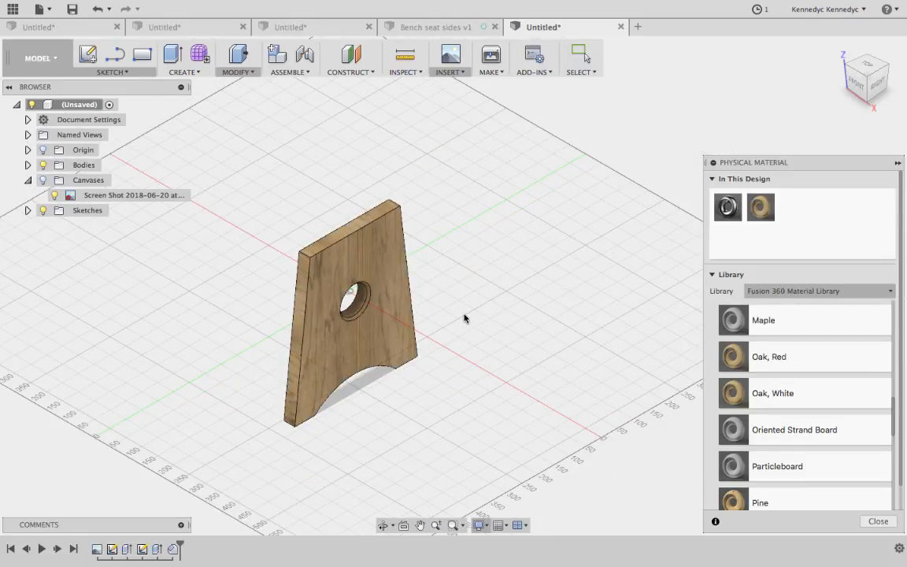
pyautogui.hscroll(-5, 464, 319)
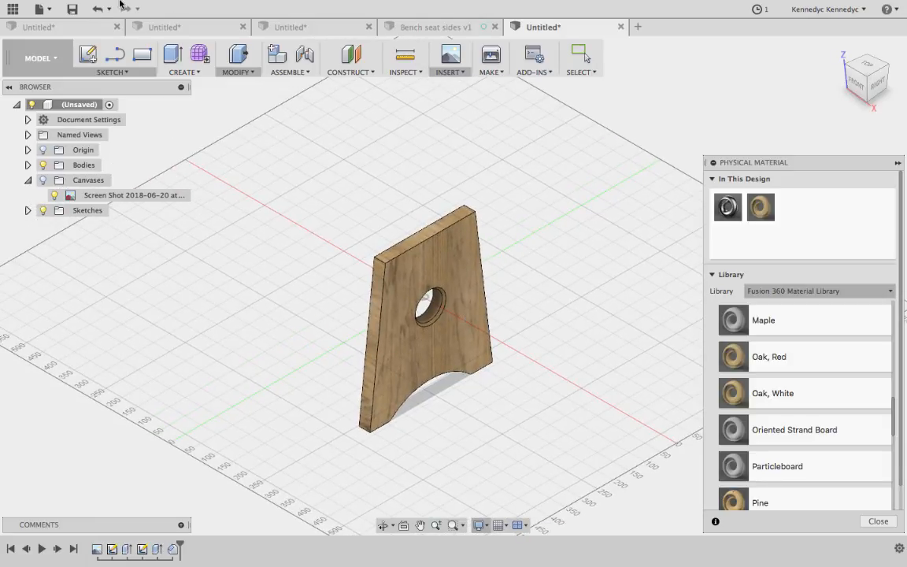
# Step: Save the design as "Bench seat sides using canvass" in the Bench Seat folder of the Year 10 Tutorials project's master branch
pyautogui.moveTo(121, 4)
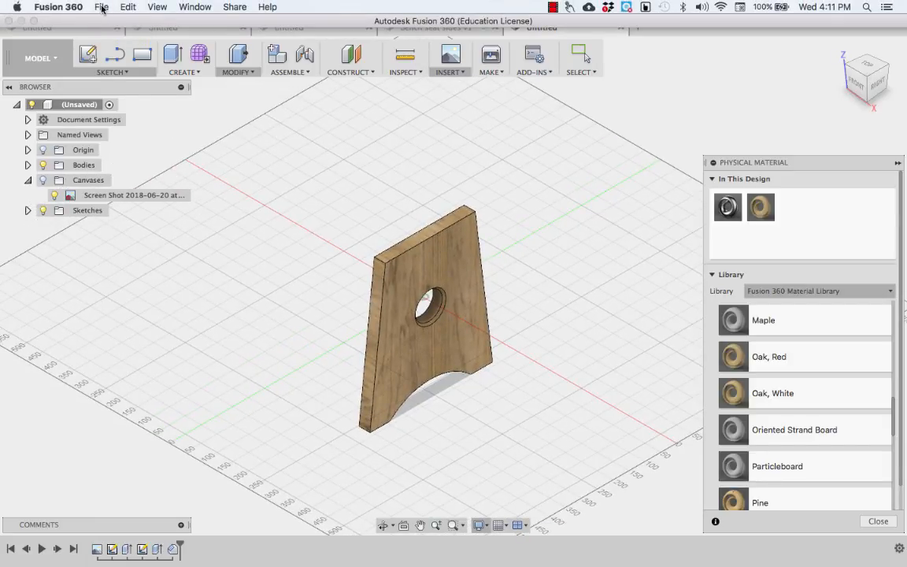
pyautogui.click(102, 7)
pyautogui.click(111, 41)
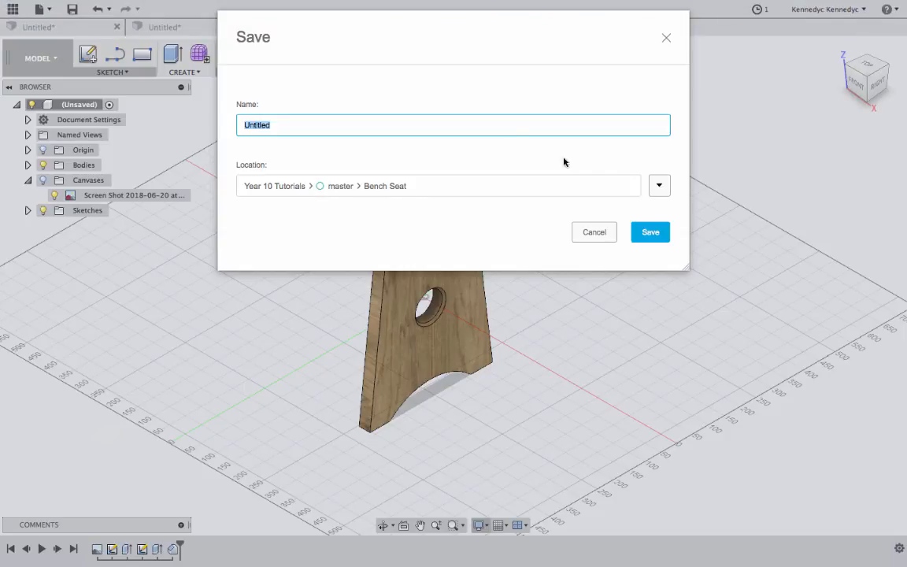
pyautogui.click(659, 185)
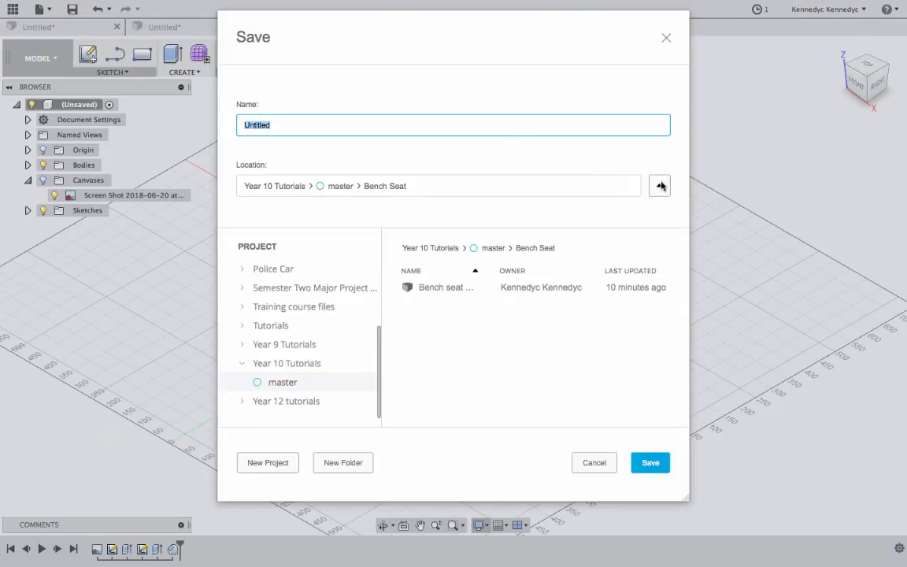
pyautogui.click(271, 366)
pyautogui.click(273, 384)
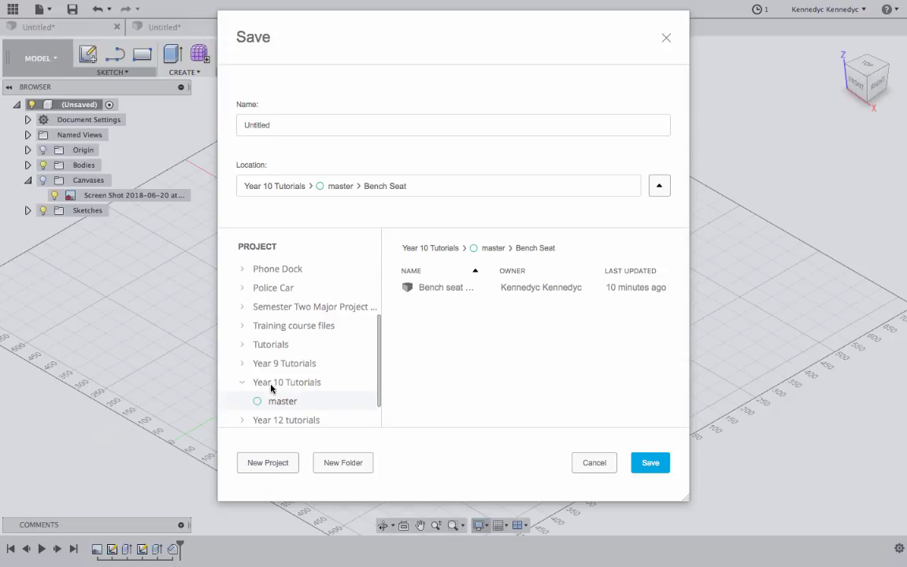
pyautogui.click(420, 288)
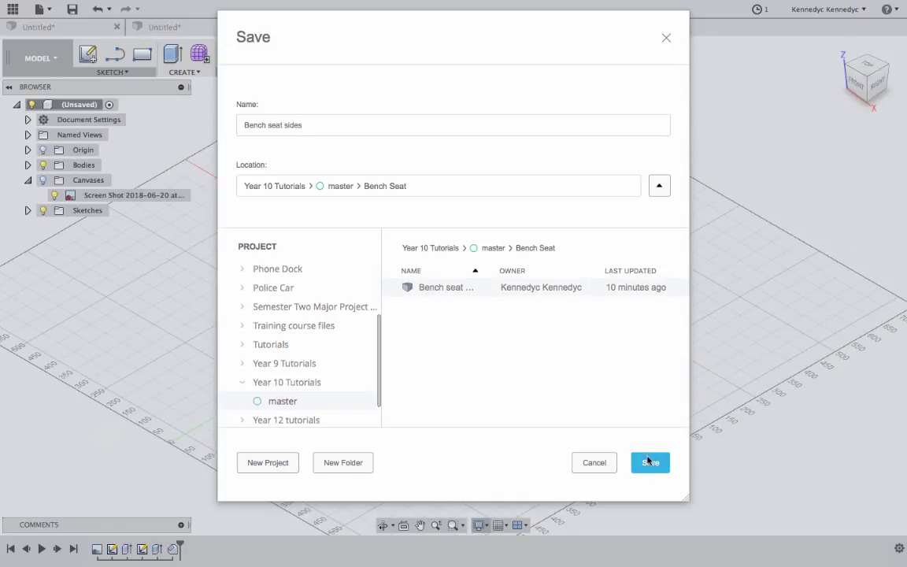
pyautogui.click(313, 124)
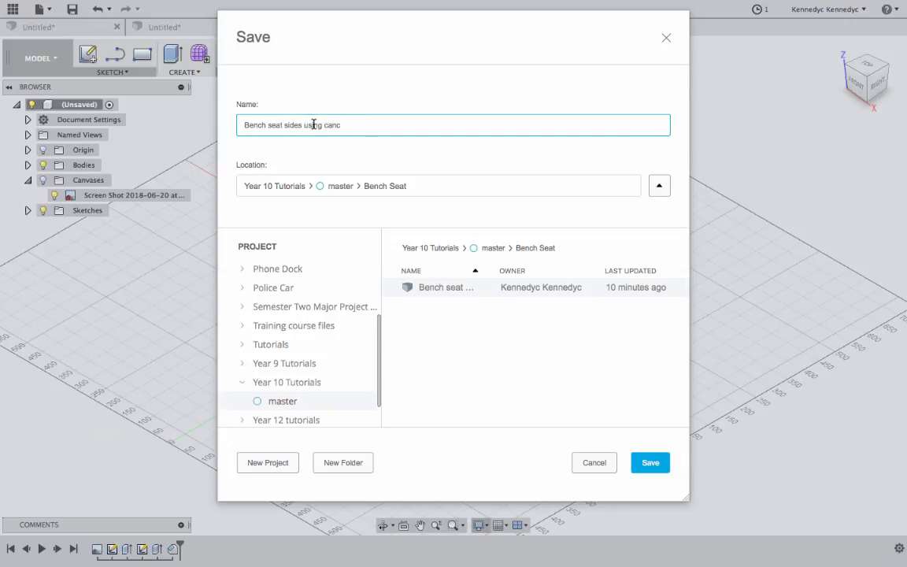
pyautogui.click(644, 462)
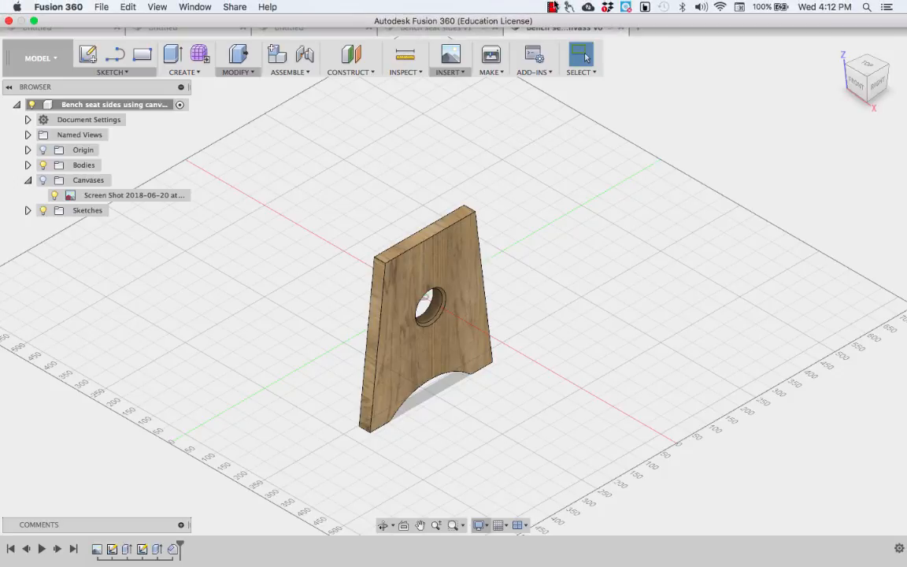
pyautogui.click(552, 7)
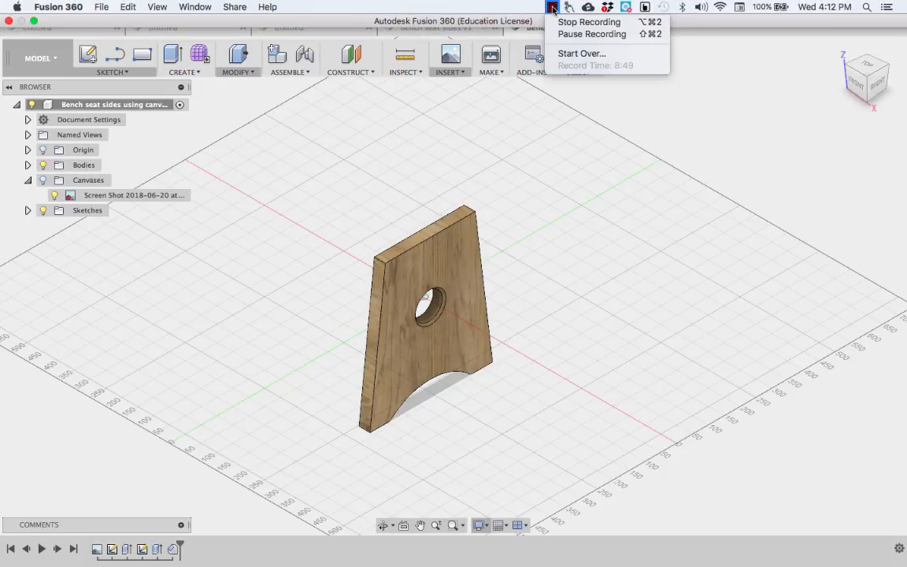